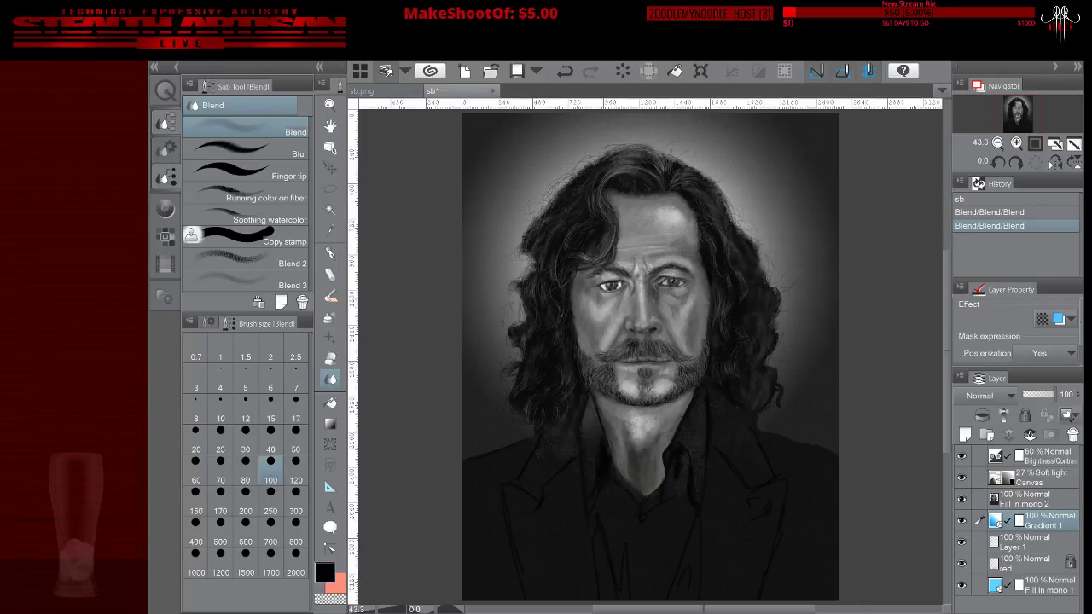
Step: Examine the collar, shirt and jacket lapels in the sb.png reference photo with its canvas rotation reset
{"action": "scroll", "coordinate": [667, 356], "scroll_direction": "up", "scroll_amount": 3}
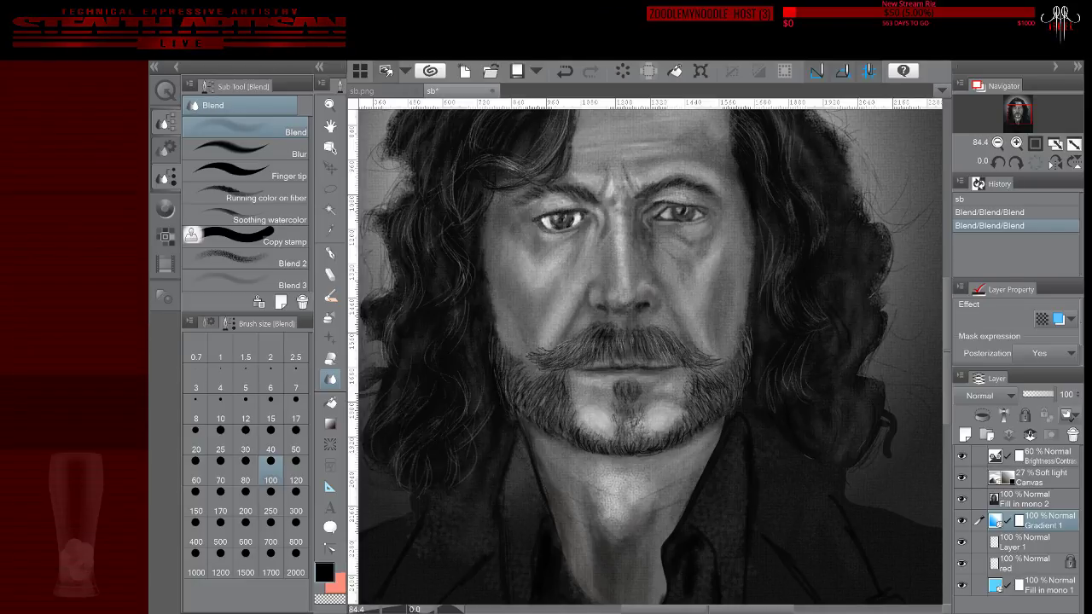
{"action": "left_click", "coordinate": [388, 91]}
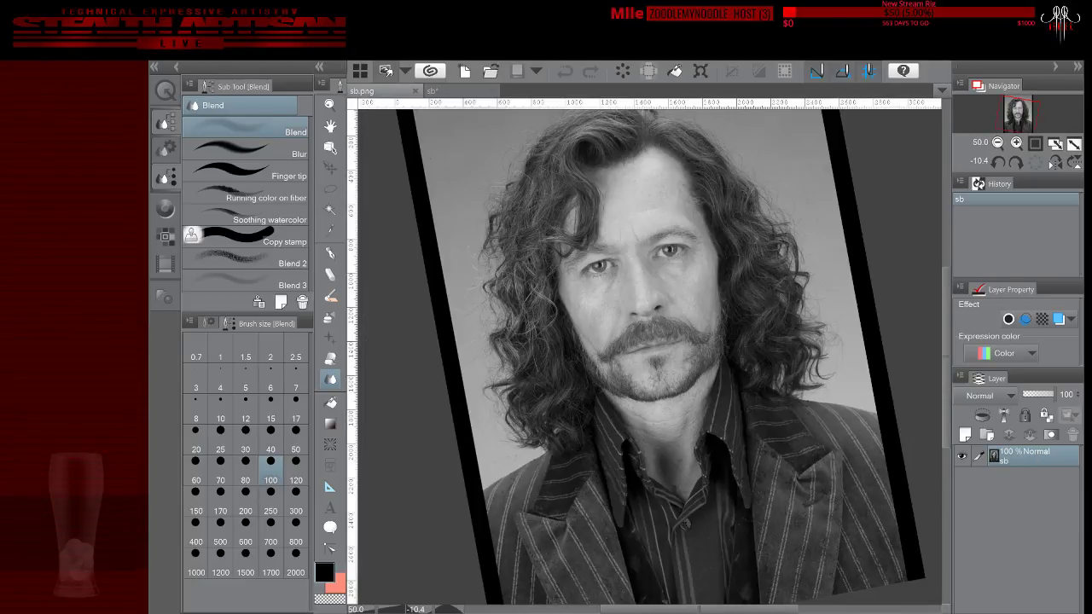
{"action": "left_click_drag", "start_coordinate": [635, 312], "coordinate": [545, 265]}
{"action": "scroll", "coordinate": [551, 257], "scroll_direction": "up", "scroll_amount": 4}
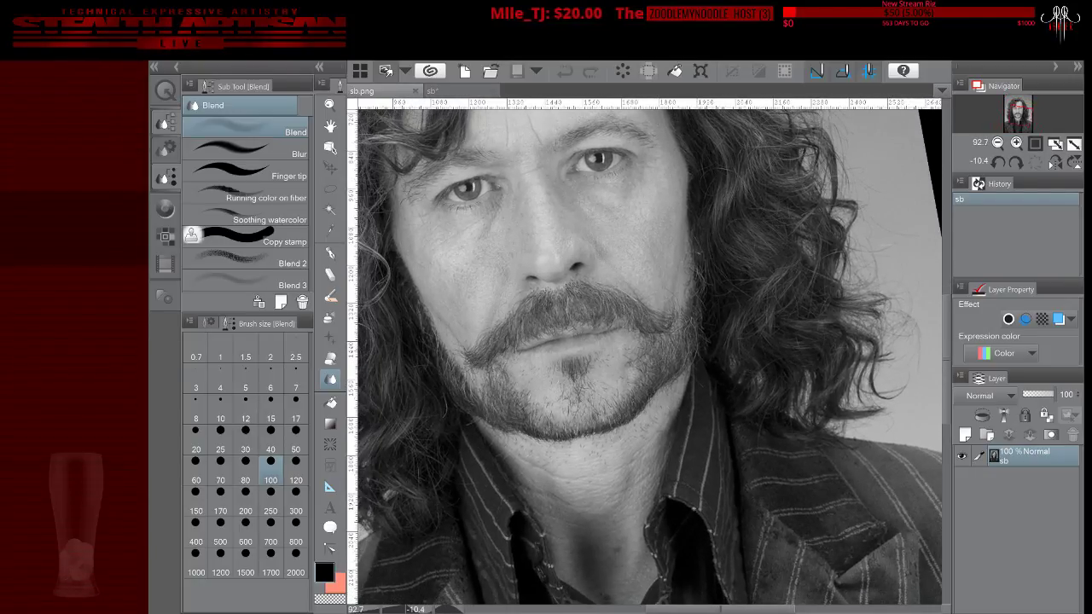
{"action": "scroll", "coordinate": [571, 307], "scroll_direction": "down", "scroll_amount": 2}
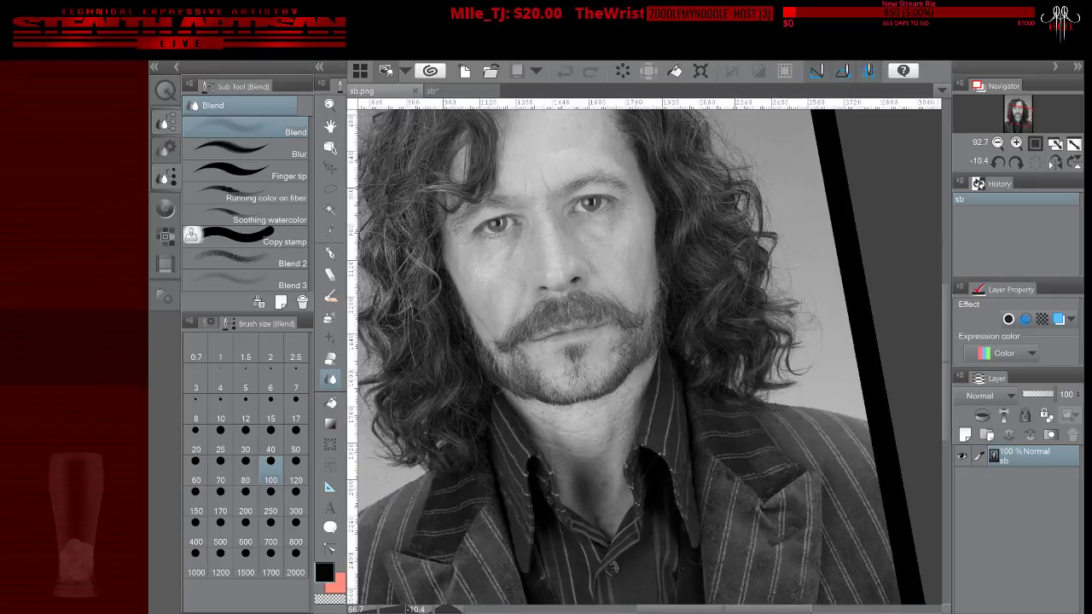
{"action": "scroll", "coordinate": [644, 350], "scroll_direction": "down", "scroll_amount": 4}
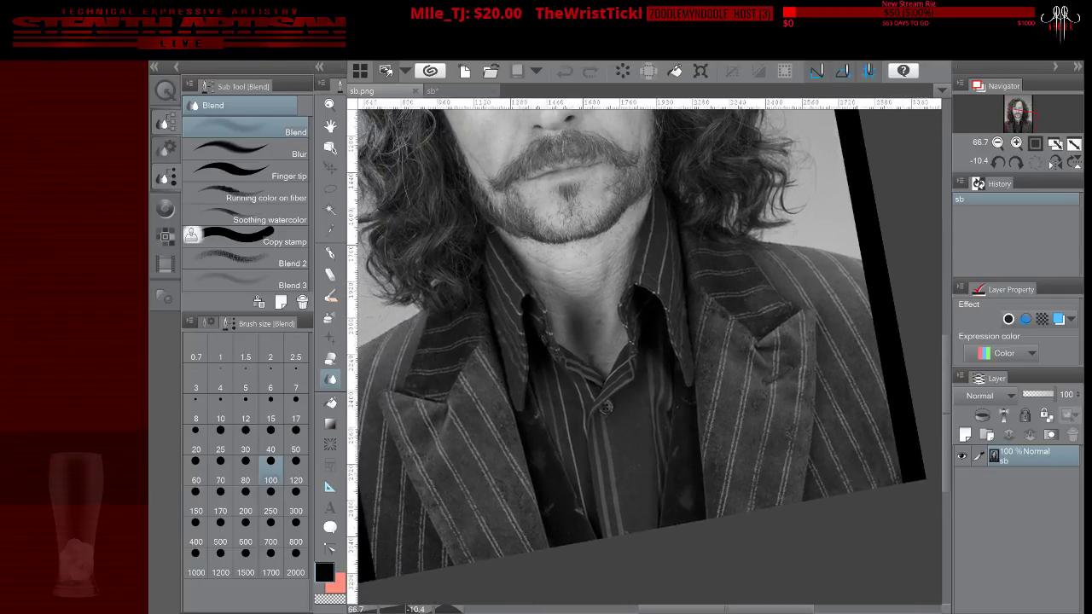
{"action": "scroll", "coordinate": [648, 342], "scroll_direction": "down", "scroll_amount": 1}
{"action": "key", "text": "ctrl+shift+r"}
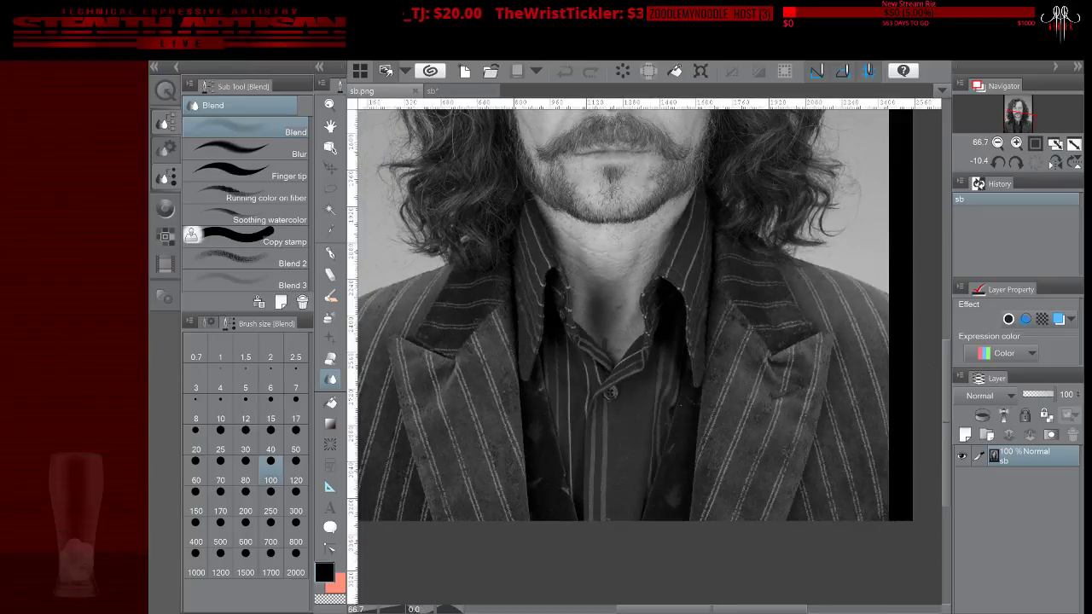
{"action": "scroll", "coordinate": [644, 307], "scroll_direction": "left", "scroll_amount": 1}
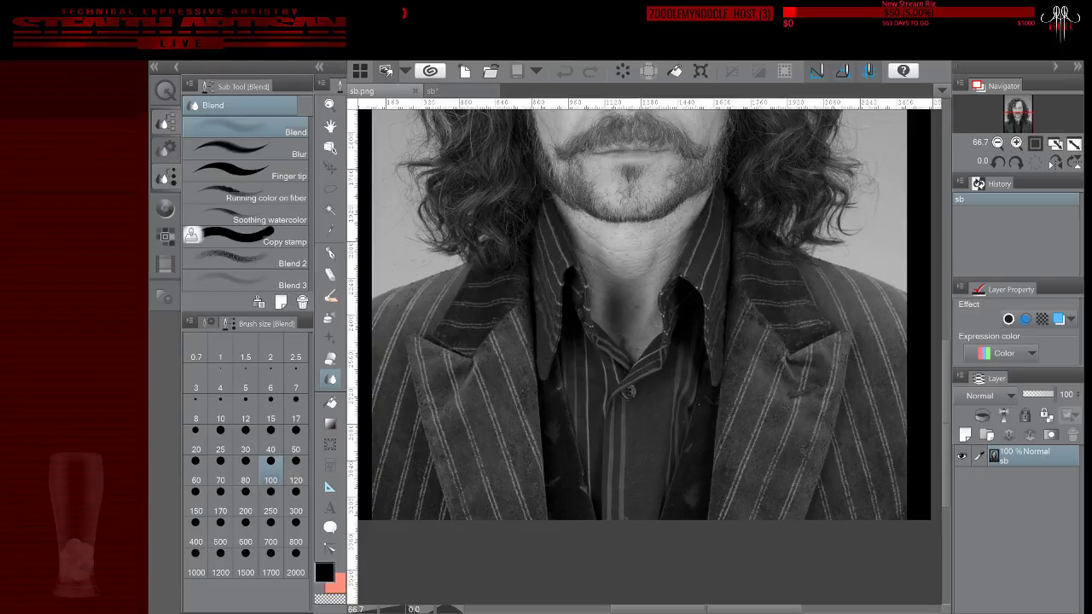
Step: Return to the portrait painting and add a new raster layer directly above the Fill in mono 2 layer
{"action": "left_click", "coordinate": [450, 90]}
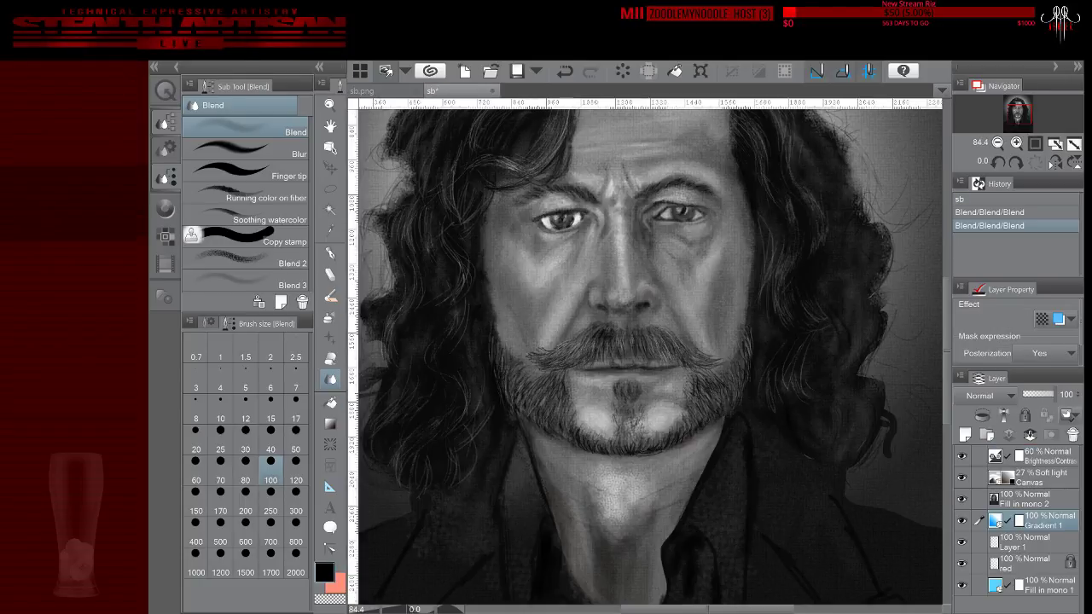
{"action": "scroll", "coordinate": [648, 350], "scroll_direction": "down", "scroll_amount": 3}
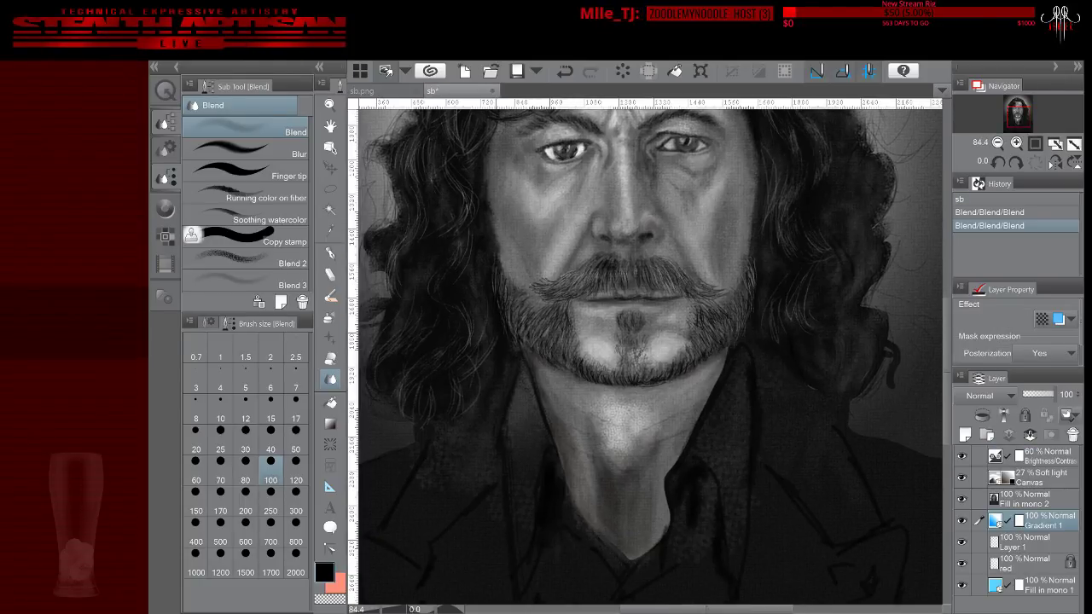
{"action": "scroll", "coordinate": [649, 350], "scroll_direction": "down", "scroll_amount": 3}
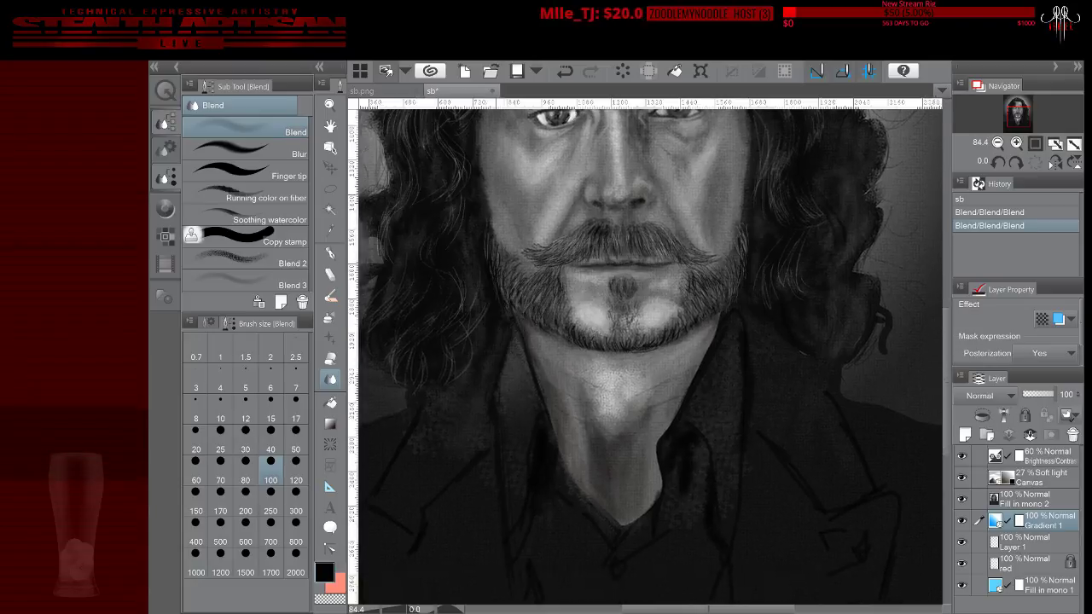
{"action": "scroll", "coordinate": [648, 349], "scroll_direction": "down", "scroll_amount": 5}
{"action": "scroll", "coordinate": [648, 350], "scroll_direction": "up", "scroll_amount": 1}
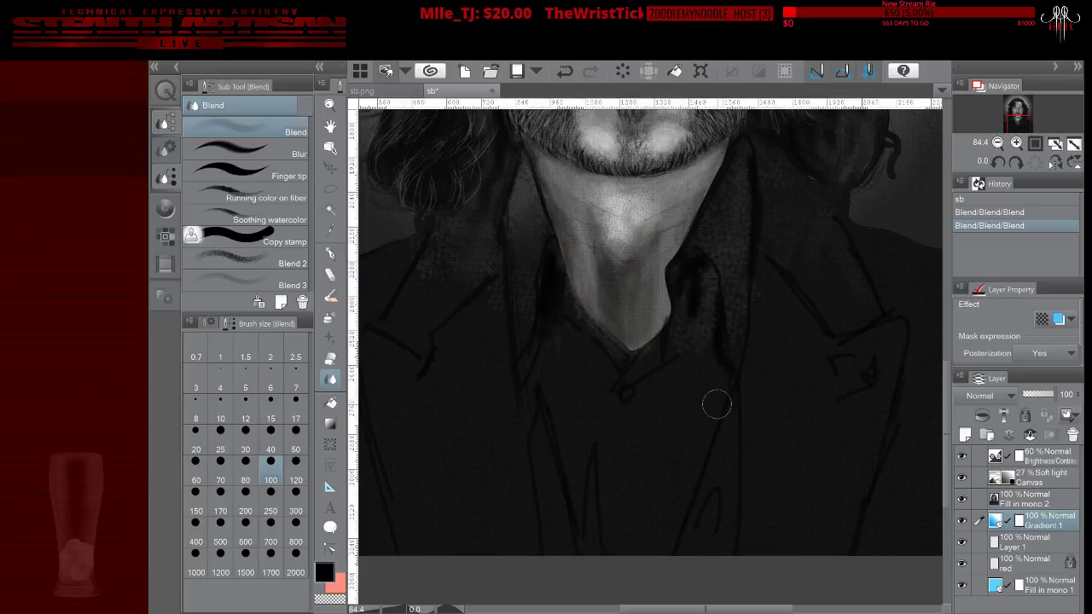
{"action": "scroll", "coordinate": [738, 333], "scroll_direction": "down", "scroll_amount": 2}
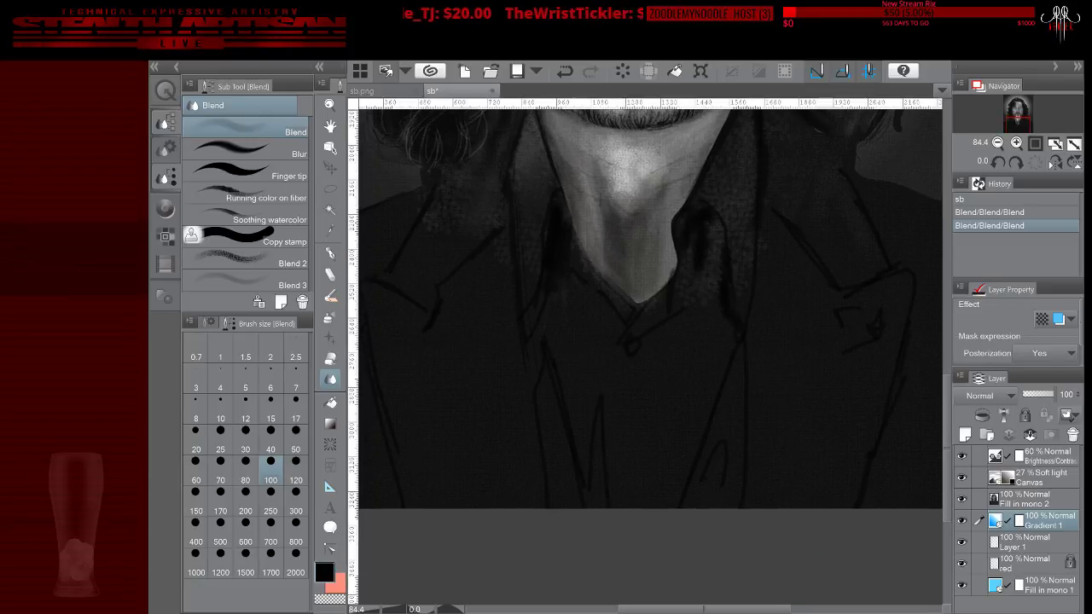
{"action": "left_click", "coordinate": [298, 409]}
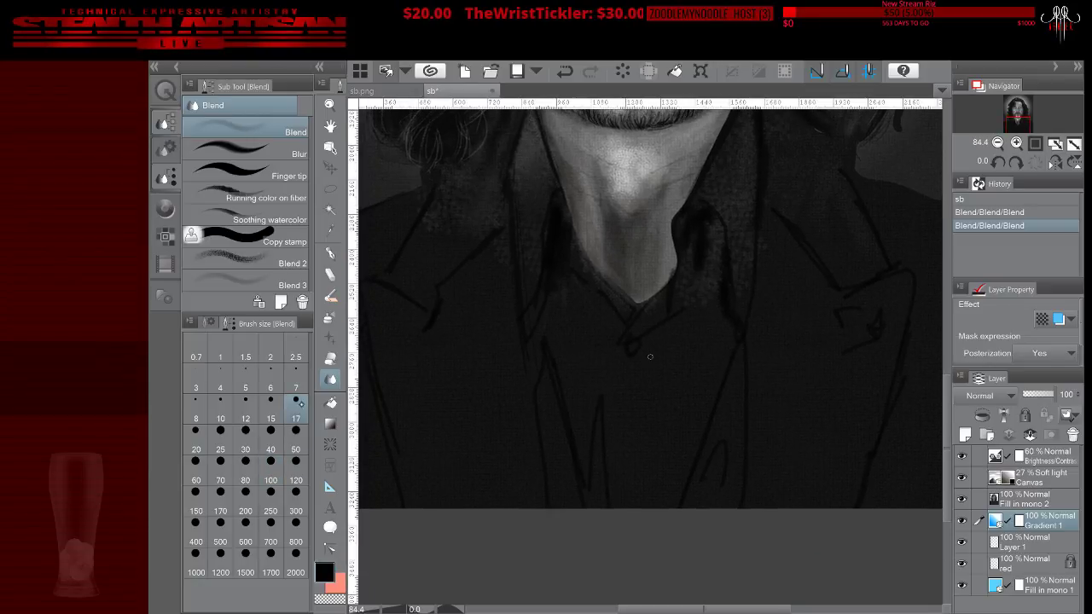
{"action": "left_click", "coordinate": [1030, 501]}
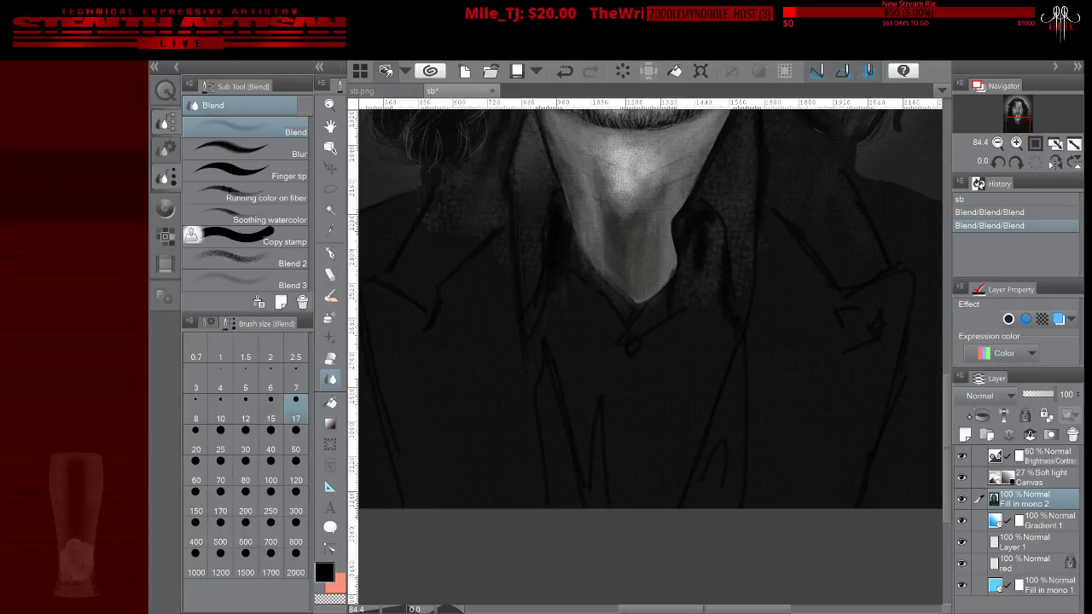
{"action": "left_click", "coordinate": [965, 435]}
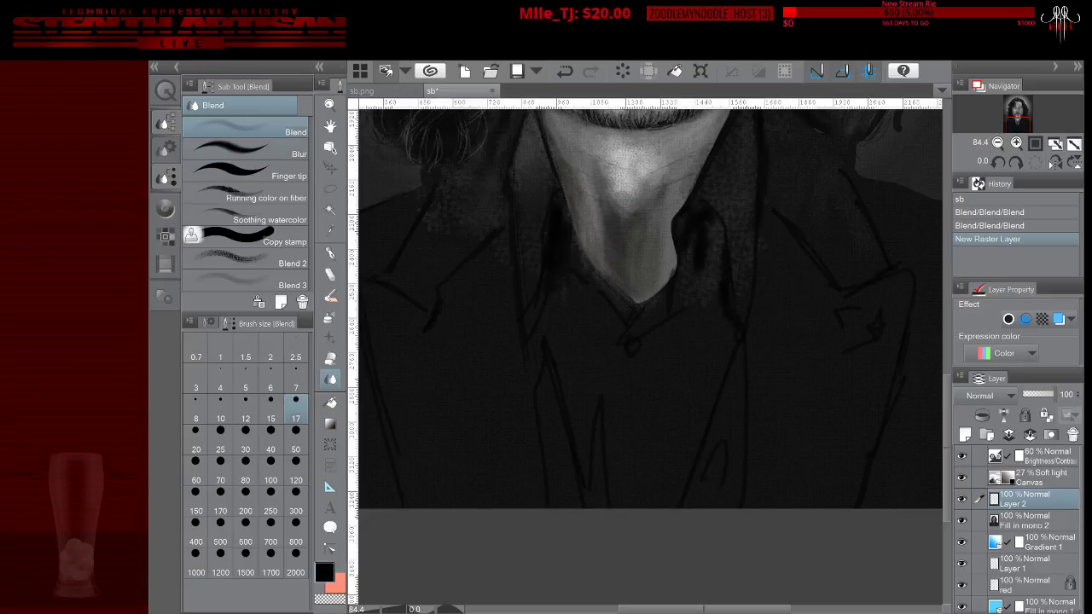
Step: Choose the Oil paint 3 brush and reduce its size to 17
{"action": "left_click", "coordinate": [331, 128]}
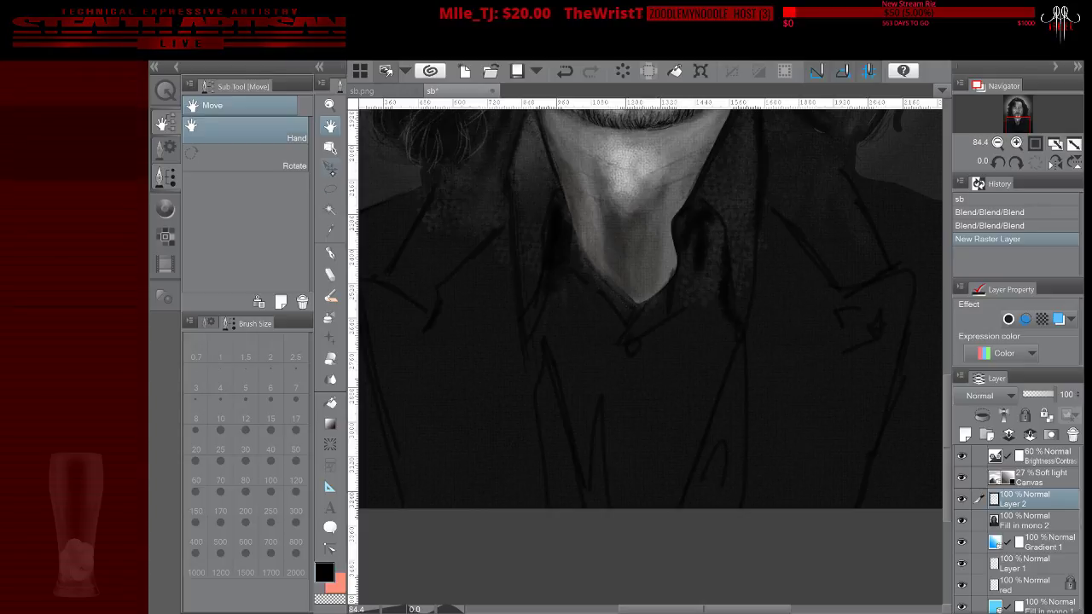
{"action": "left_click", "coordinate": [331, 168]}
{"action": "left_click", "coordinate": [331, 254]}
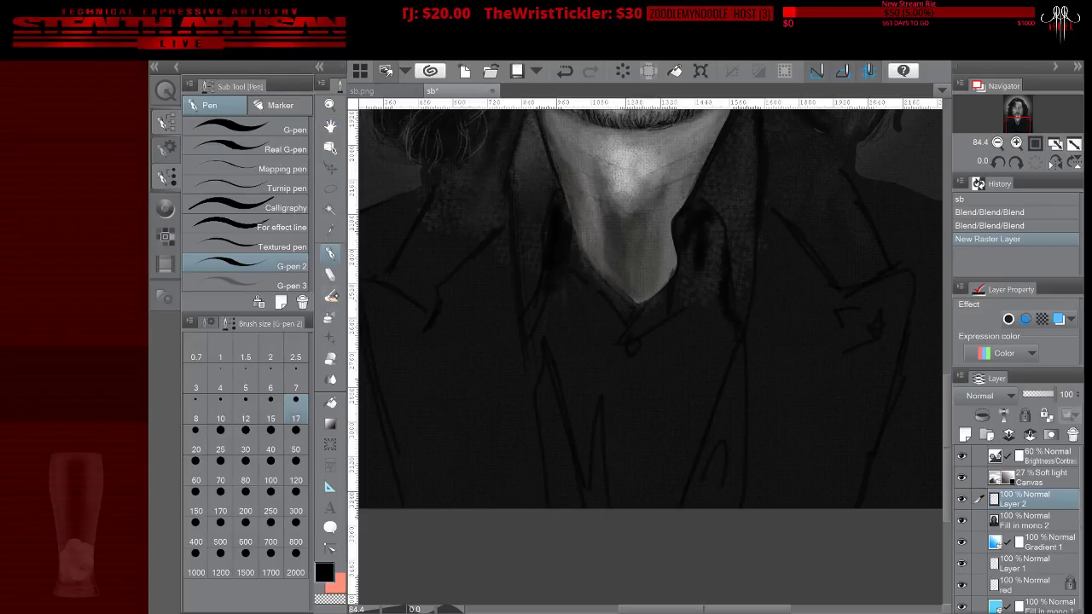
{"action": "left_click", "coordinate": [333, 296]}
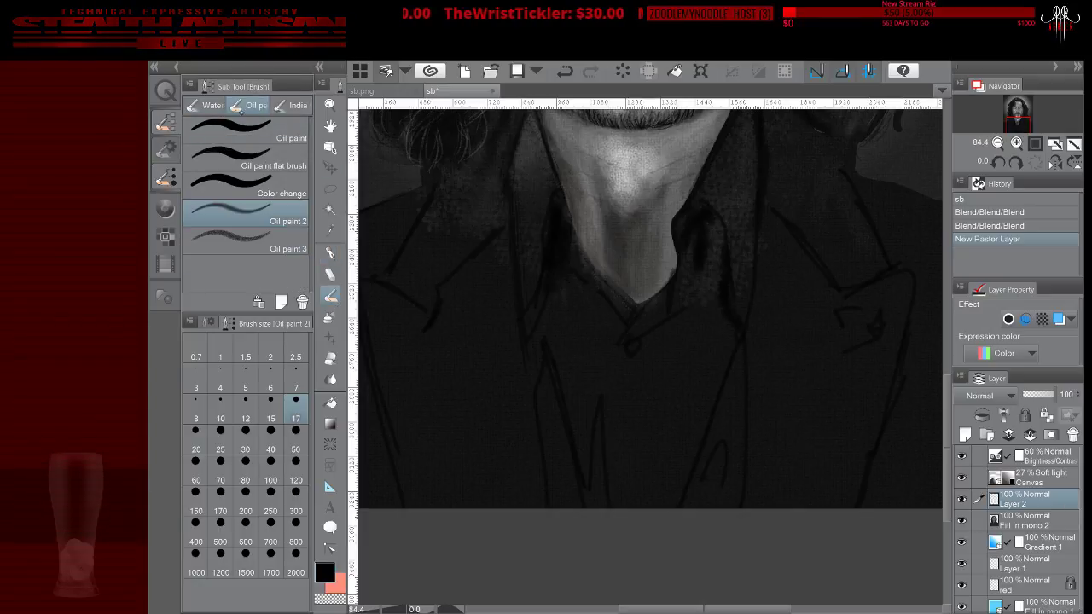
{"action": "left_click", "coordinate": [275, 244]}
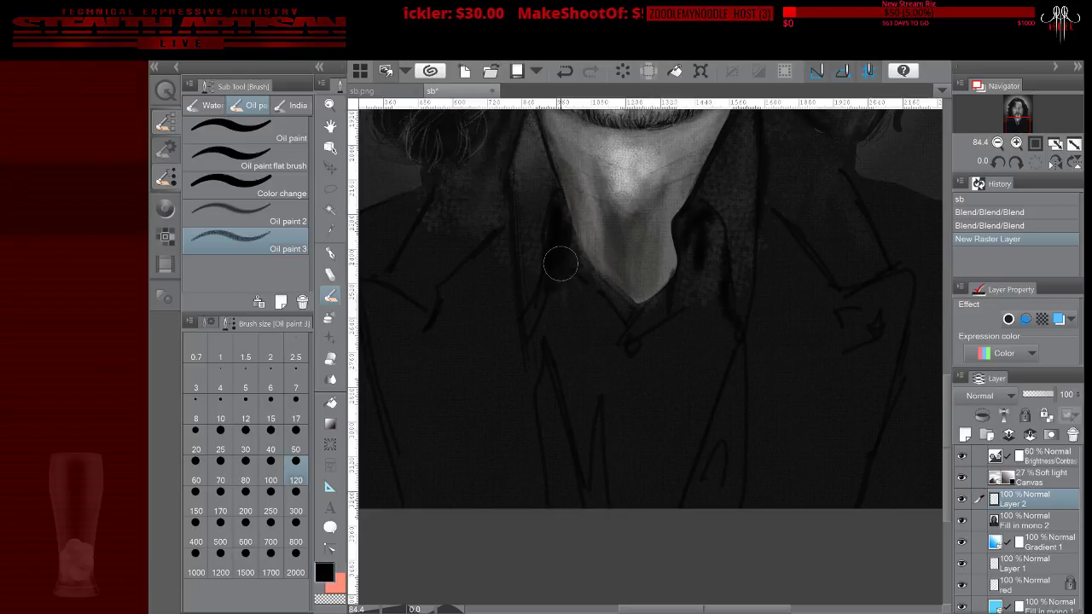
{"action": "key", "text": "["}
{"action": "key", "text": "["}
{"action": "key", "text": "["}
{"action": "key", "text": "["}
{"action": "key", "text": "["}
{"action": "key", "text": "["}
{"action": "key", "text": "["}
{"action": "key", "text": "["}
{"action": "key", "text": "["}
{"action": "key", "text": "["}
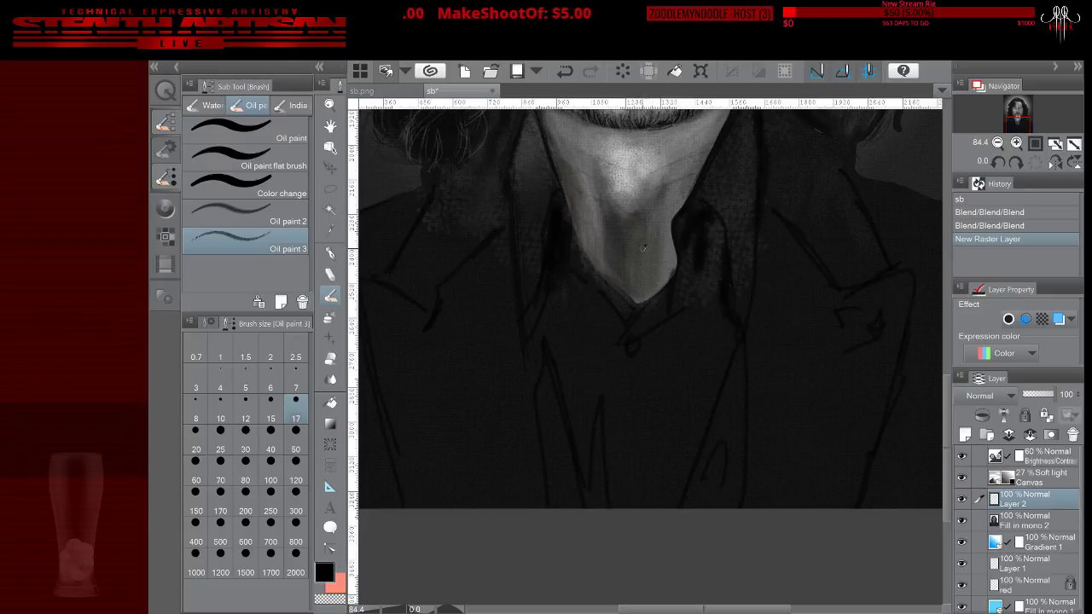
Step: Try black dabs on the lower neck with Oil paint 3 and Transparent watercolor, at full layer opacity
{"action": "left_click_drag", "start_coordinate": [650, 250], "coordinate": [642, 248]}
{"action": "left_click_drag", "start_coordinate": [641, 247], "coordinate": [644, 249]}
{"action": "left_click", "coordinate": [644, 249]}
{"action": "left_click", "coordinate": [643, 247]}
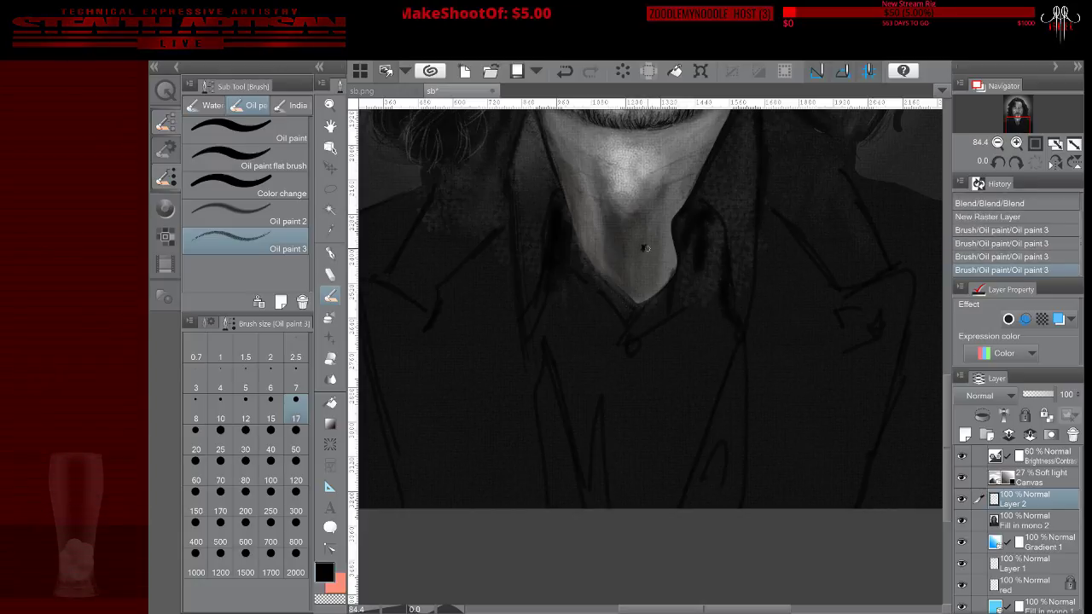
{"action": "left_click", "coordinate": [644, 248]}
{"action": "left_click", "coordinate": [644, 248]}
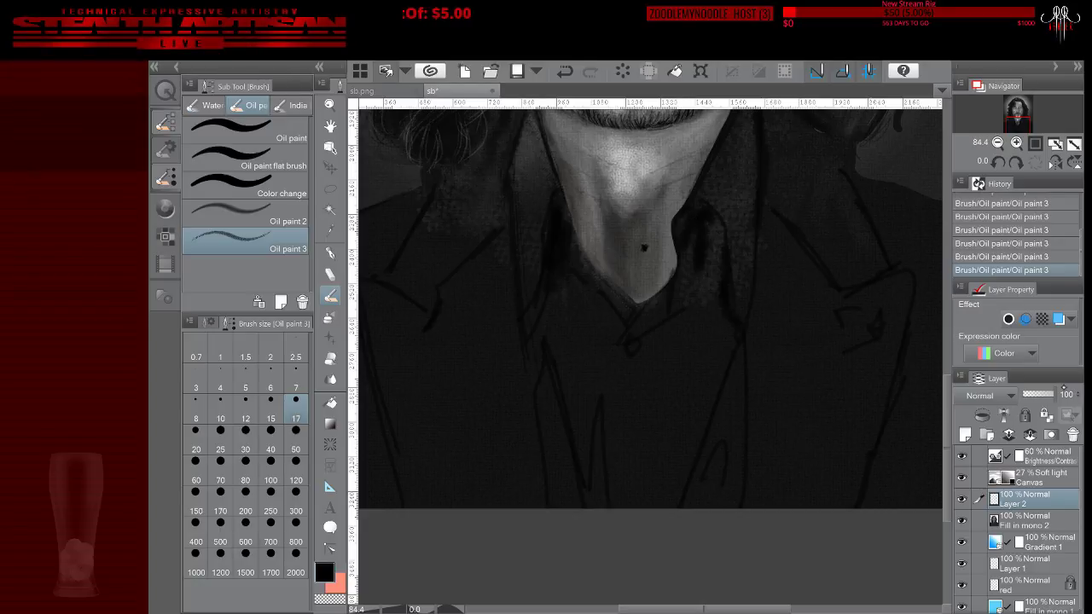
{"action": "mouse_move", "coordinate": [1058, 394]}
{"action": "left_mouse_down"}
{"action": "mouse_move", "coordinate": [1042, 394]}
{"action": "mouse_move", "coordinate": [1066, 394]}
{"action": "left_mouse_up"}
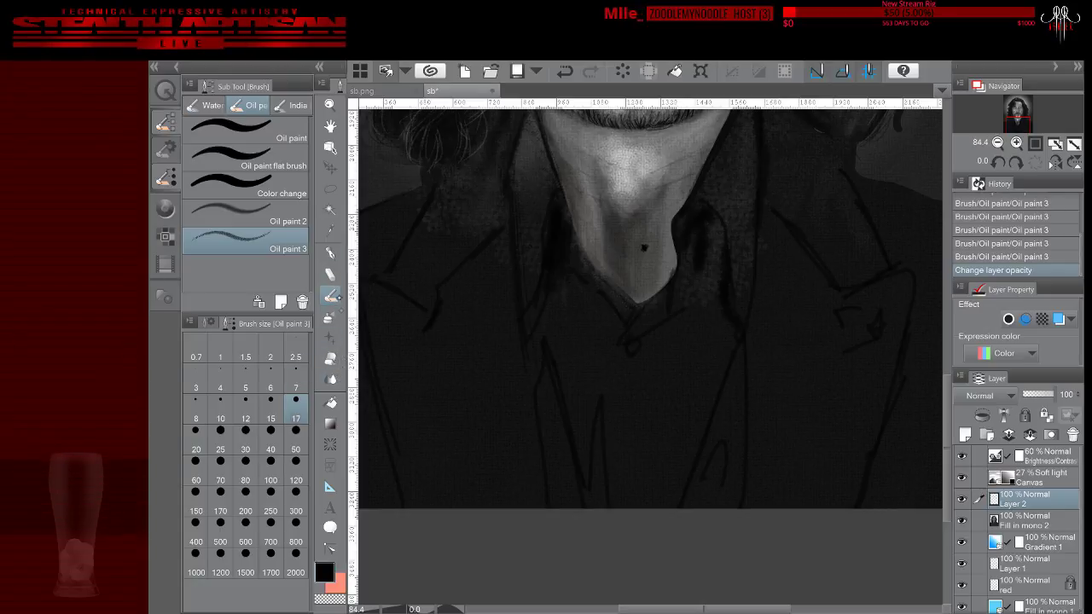
{"action": "left_click", "coordinate": [219, 106]}
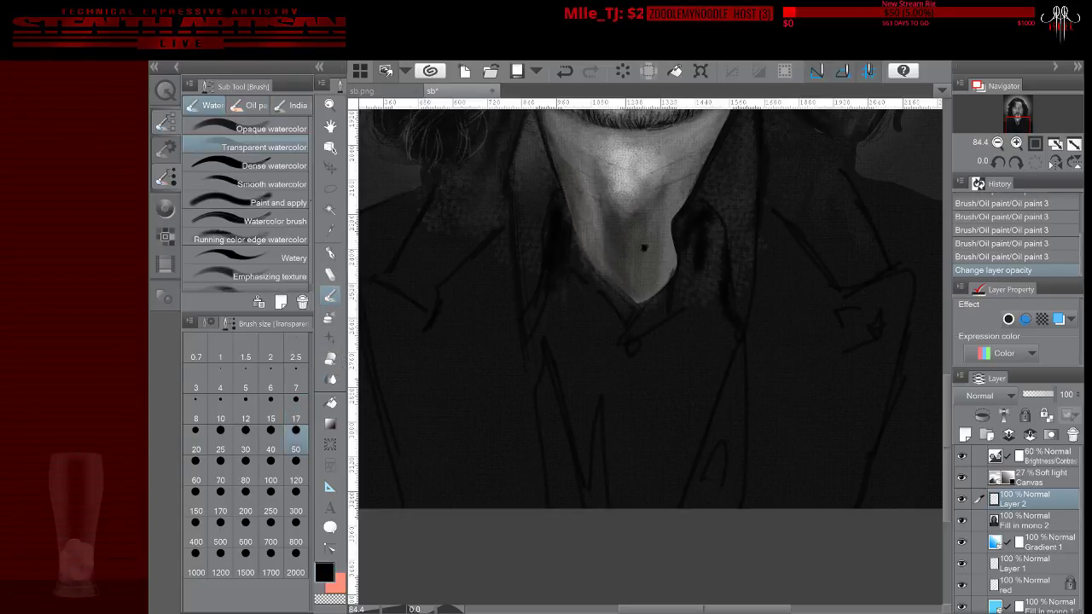
{"action": "left_click_drag", "start_coordinate": [649, 271], "coordinate": [649, 246]}
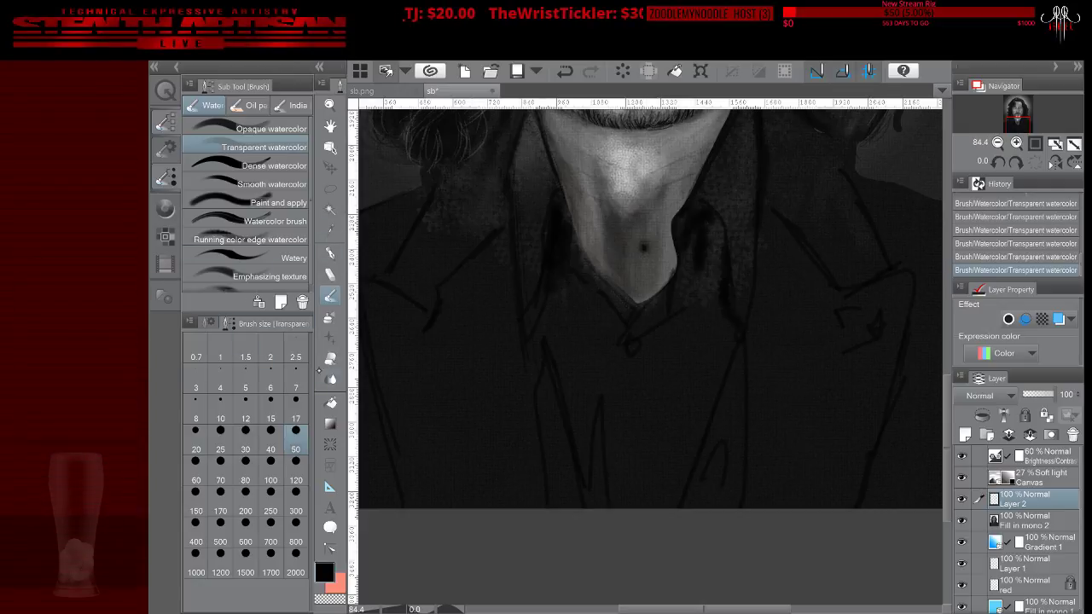
Step: Erase the black test dabs from the lower neck with the Hard eraser at size 300
{"action": "left_click", "coordinate": [331, 358]}
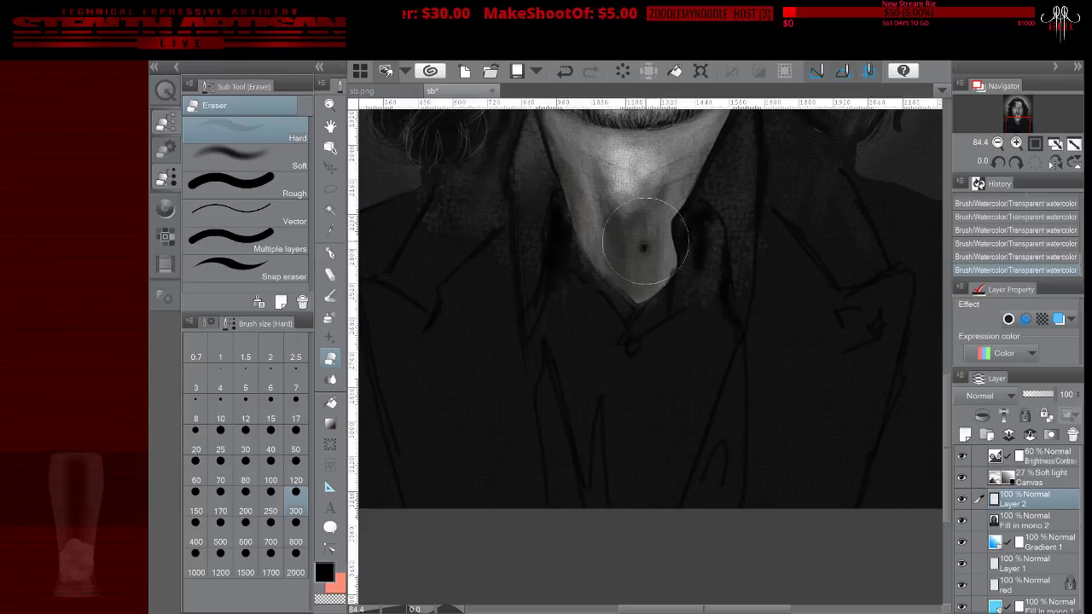
{"action": "left_click_drag", "start_coordinate": [650, 241], "coordinate": [648, 256]}
{"action": "mouse_move", "coordinate": [656, 238]}
{"action": "left_mouse_down"}
{"action": "mouse_move", "coordinate": [644, 305]}
{"action": "mouse_move", "coordinate": [652, 244]}
{"action": "mouse_move", "coordinate": [623, 336]}
{"action": "left_mouse_up"}
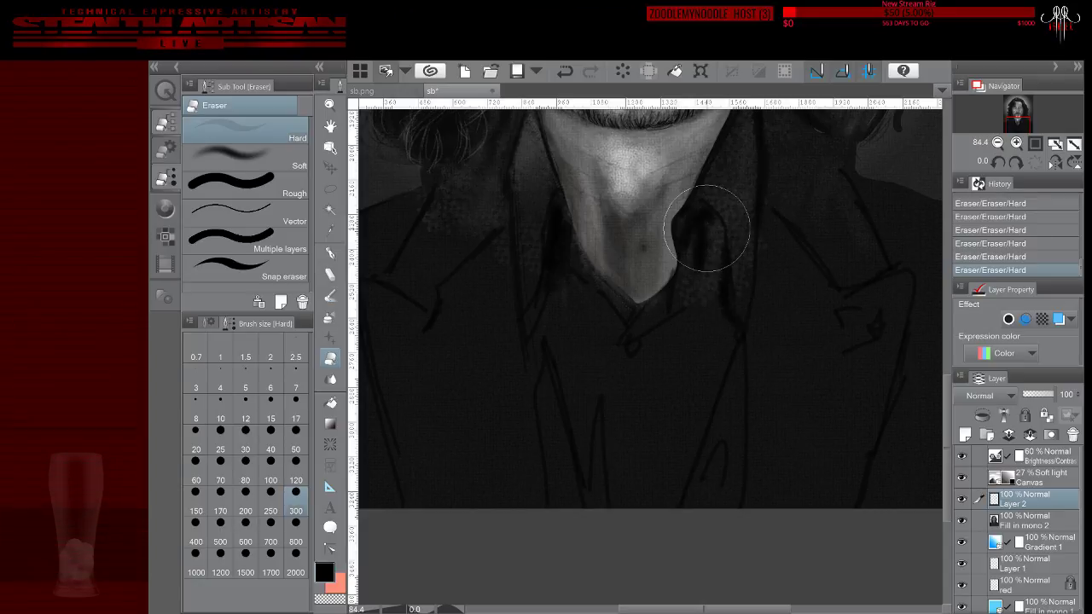
Step: Switch the paint colour to gray and return to the Oil paint 3 brush at size 17 for the collar area
{"action": "left_click", "coordinate": [295, 415]}
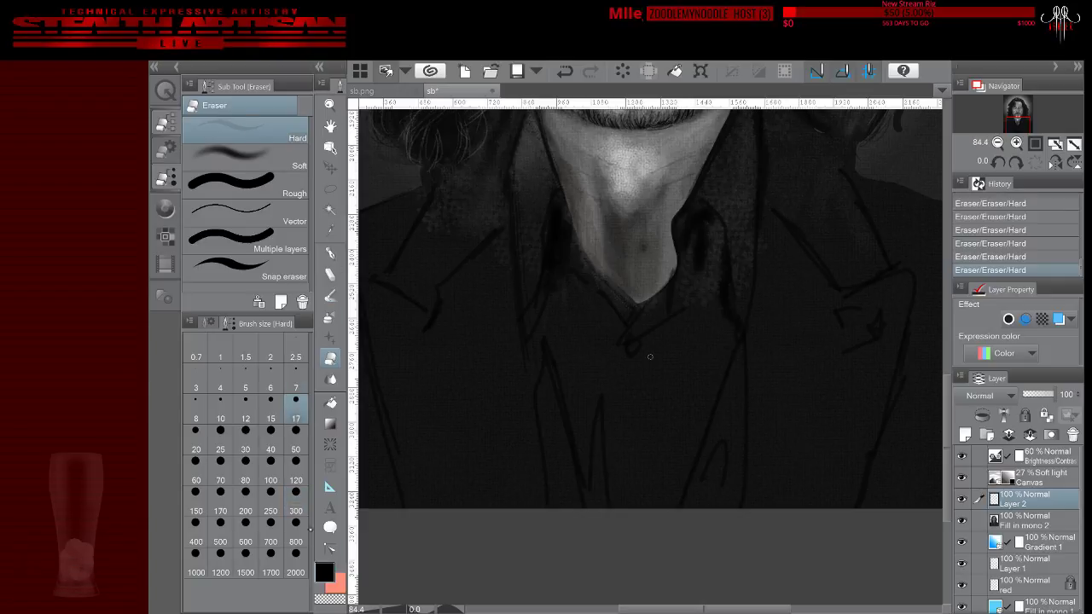
{"action": "key", "text": "c"}
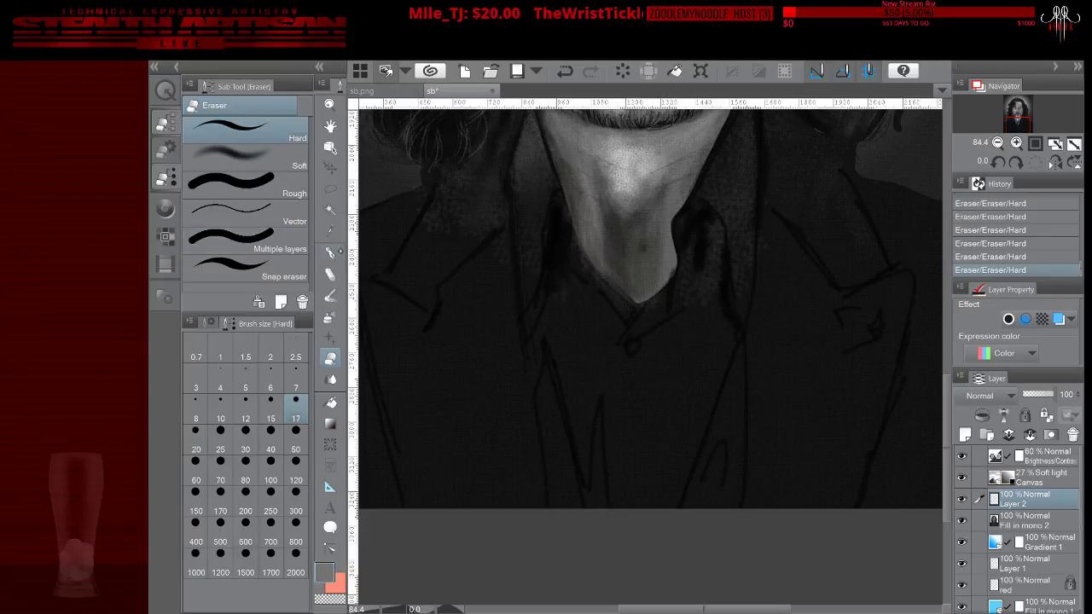
{"action": "left_click", "coordinate": [330, 295]}
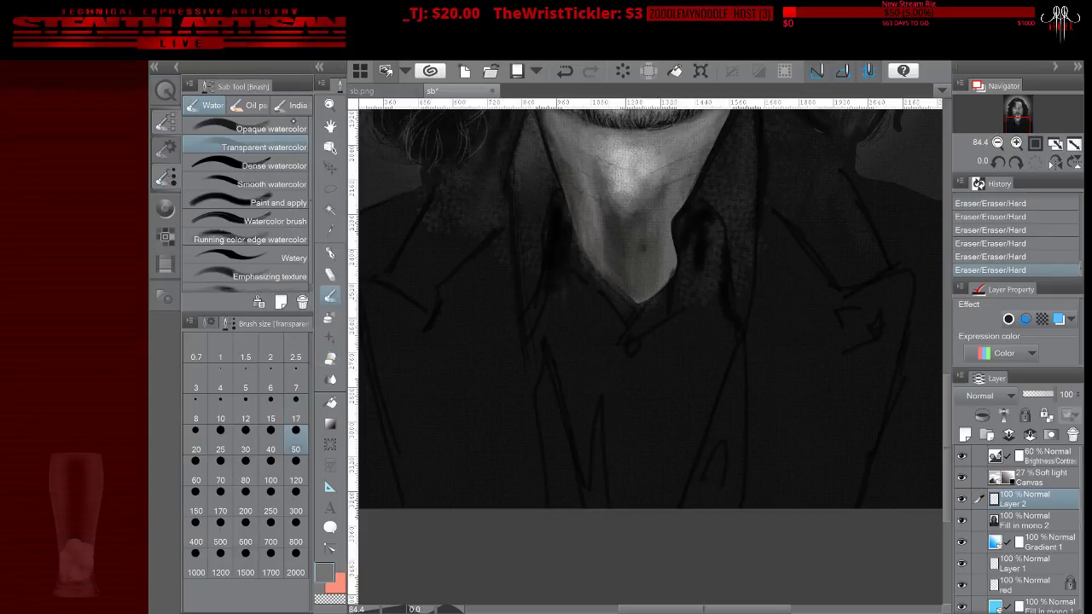
{"action": "left_click", "coordinate": [253, 105]}
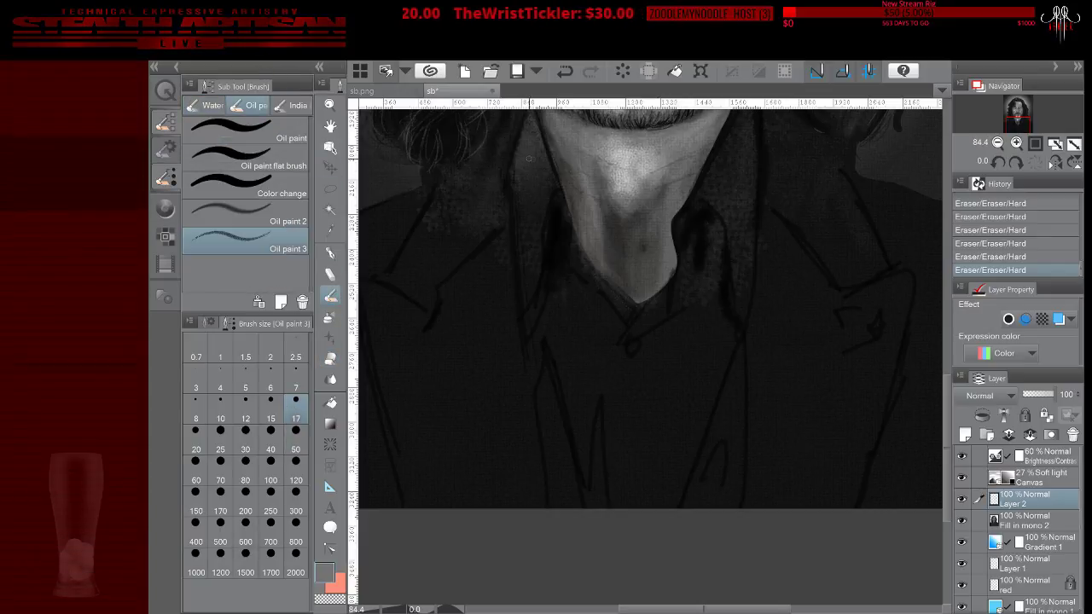
{"action": "left_click_drag", "start_coordinate": [648, 341], "coordinate": [660, 397]}
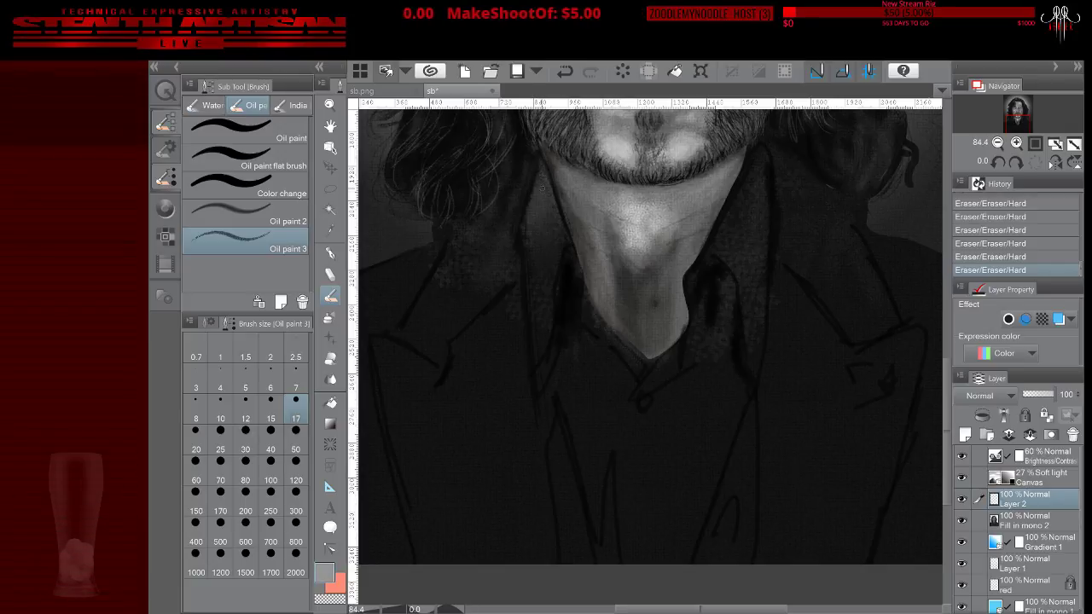
Step: Try light gray highlight strokes along the shirt collar's edge beside the neck, and revert to the state before them
{"action": "left_click_drag", "start_coordinate": [540, 181], "coordinate": [549, 206]}
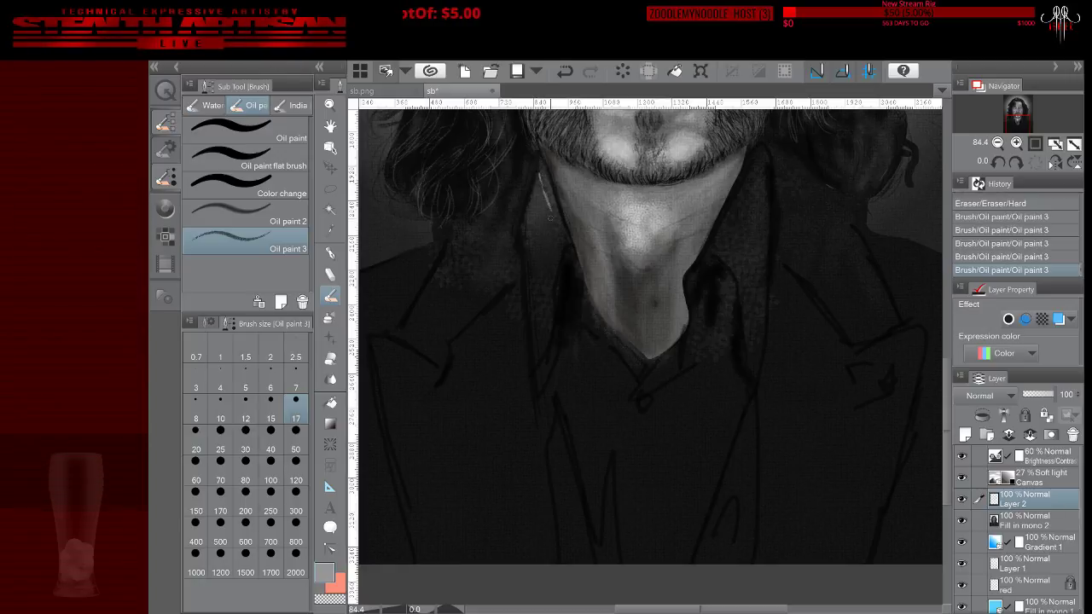
{"action": "left_click", "coordinate": [995, 230]}
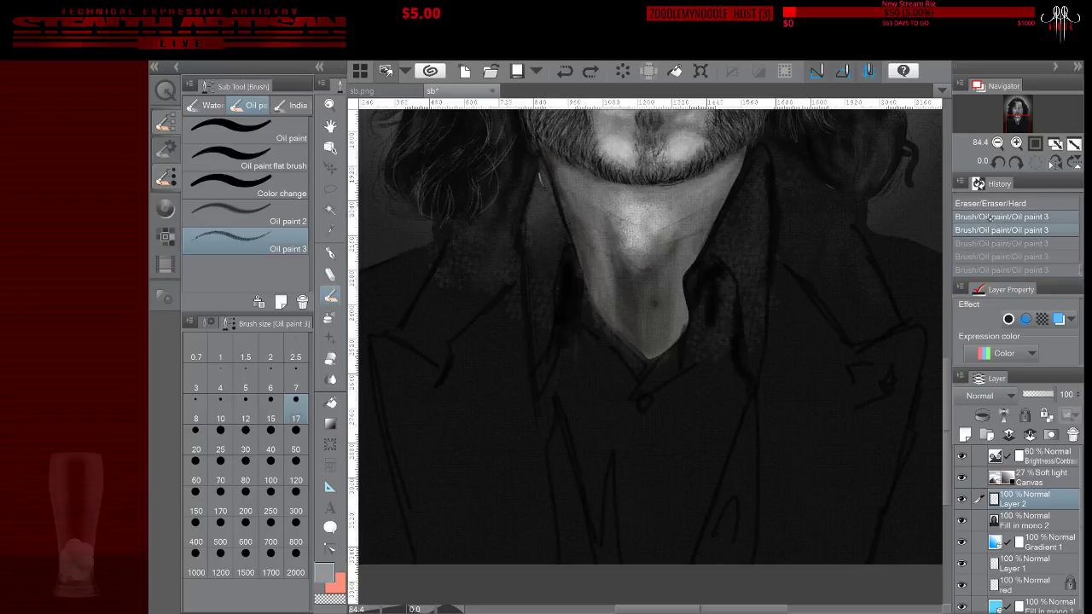
{"action": "left_click", "coordinate": [991, 203]}
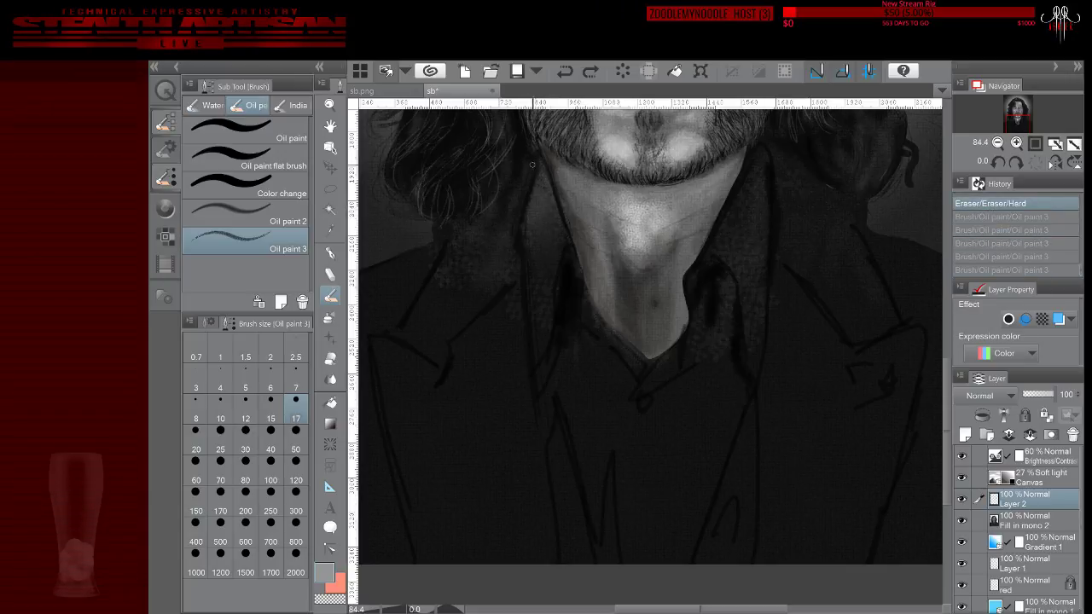
Step: Paint a thin light gray pinstripe down the shirt collar, just beside the neck's edge
{"action": "left_click_drag", "start_coordinate": [535, 175], "coordinate": [560, 247]}
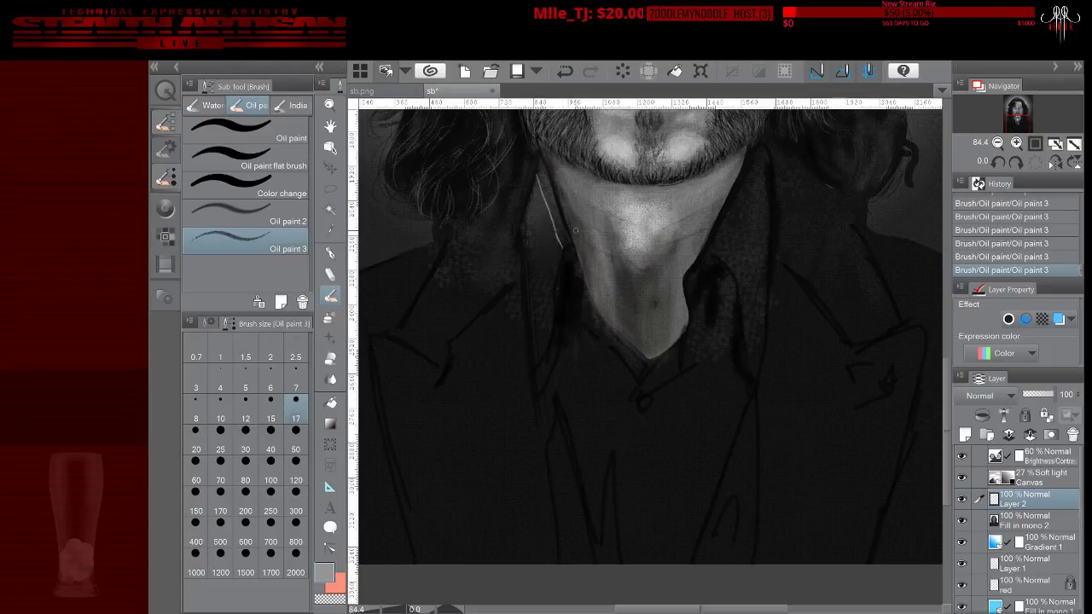
Step: Lasso the dark spot on the lower neck, cut and paste it onto new layers, hide Layer 2 Copy 2, and deselect
{"action": "key", "text": "m"}
{"action": "mouse_move", "coordinate": [653, 262]}
{"action": "left_mouse_down"}
{"action": "mouse_move", "coordinate": [640, 314]}
{"action": "mouse_move", "coordinate": [667, 264]}
{"action": "mouse_move", "coordinate": [654, 261]}
{"action": "left_mouse_up"}
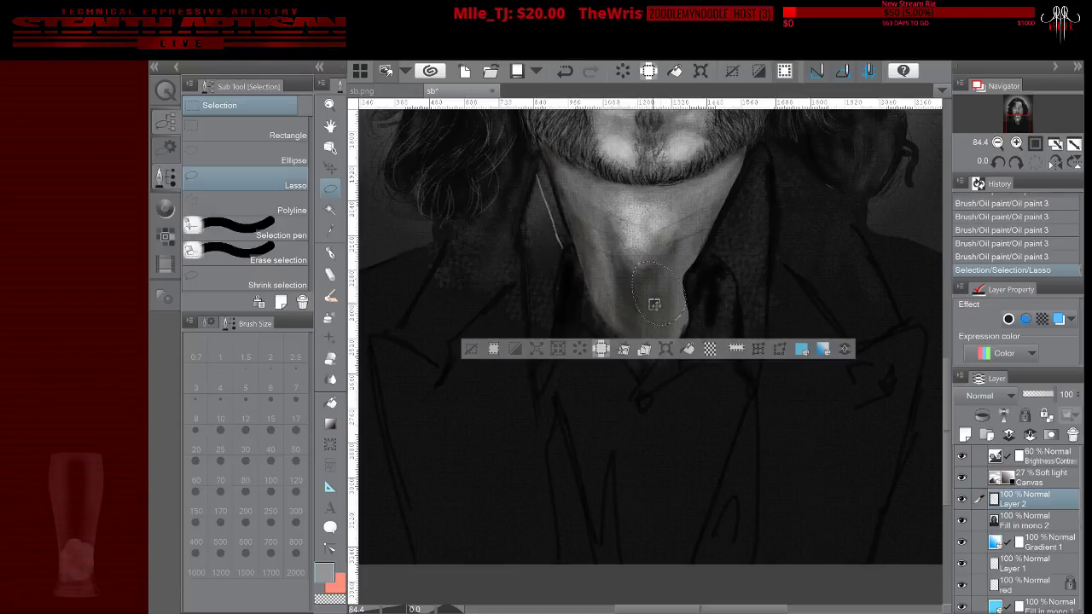
{"action": "double_click", "coordinate": [601, 348]}
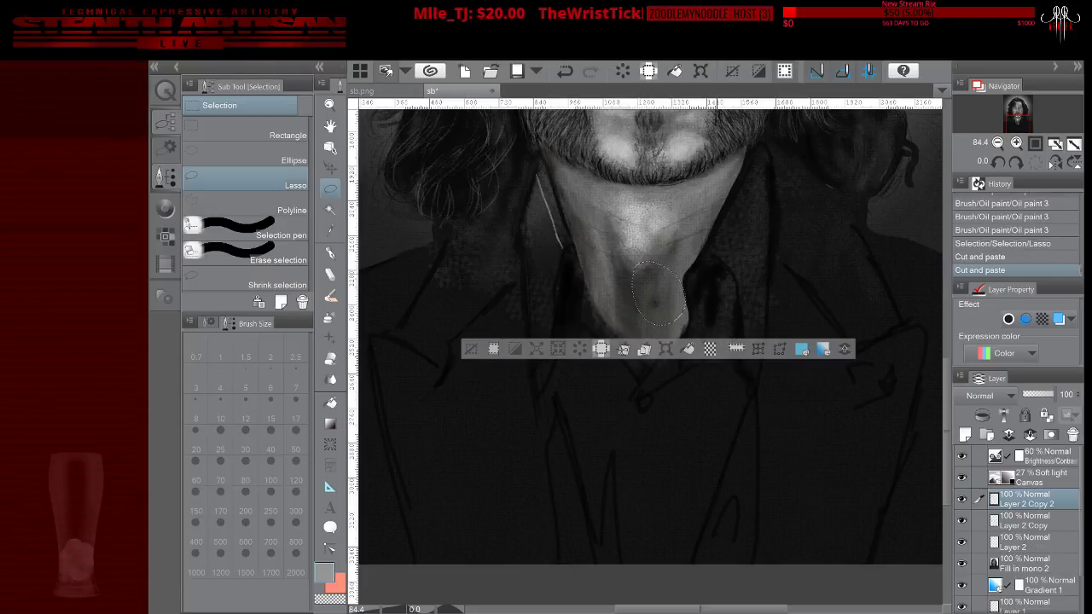
{"action": "left_click", "coordinate": [1024, 520]}
{"action": "left_click", "coordinate": [961, 498]}
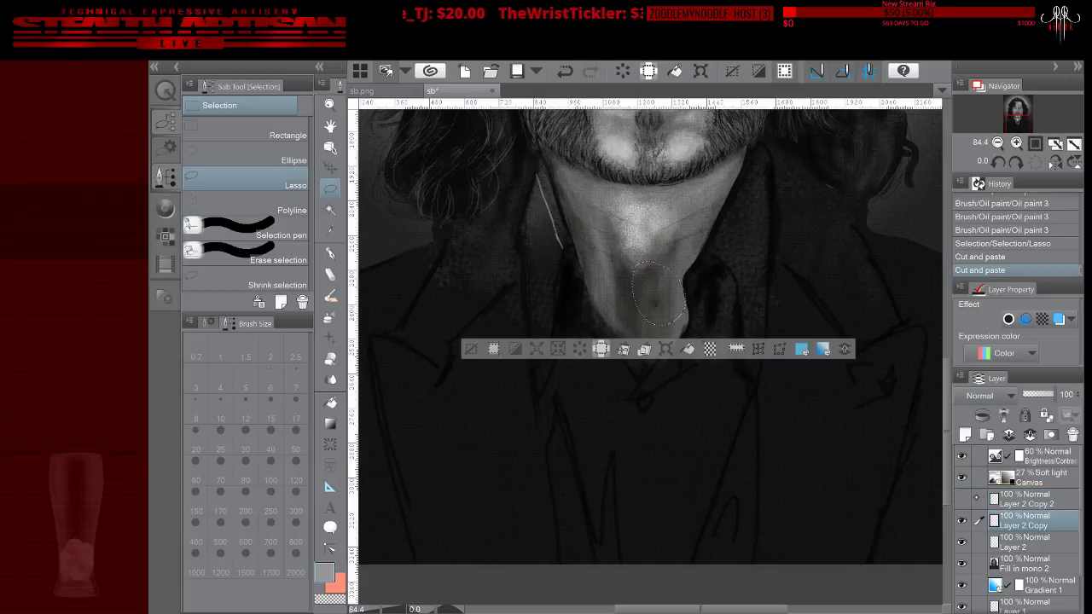
{"action": "key", "text": "ctrl+d"}
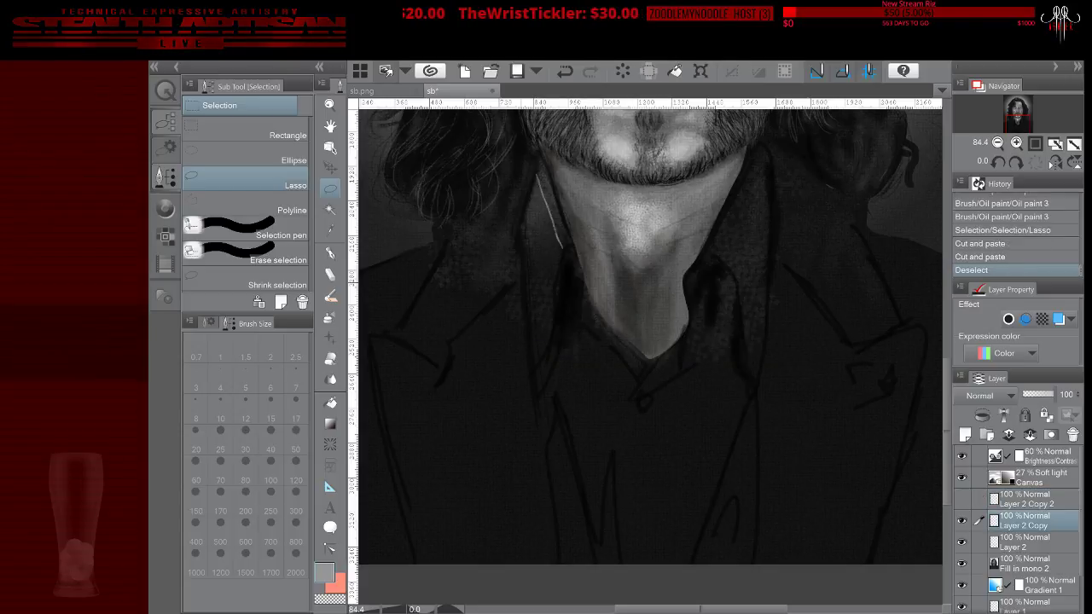
Step: Toggle the visibility of Layer 2 Copy and Layer 2 to check their contents, leaving both shown and Layer 2 active
{"action": "left_click", "coordinate": [961, 520]}
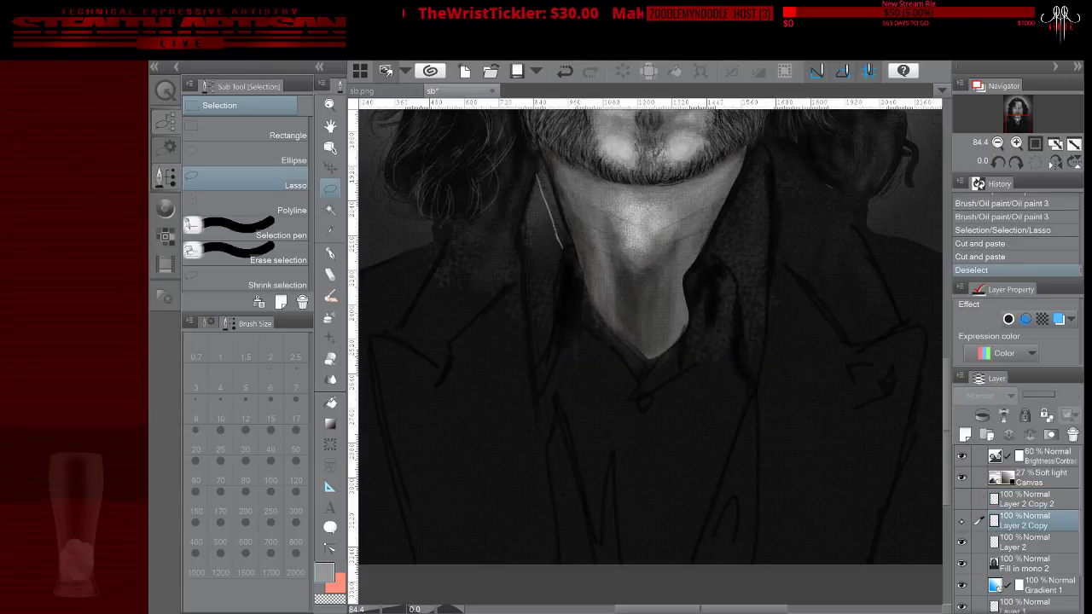
{"action": "left_click", "coordinate": [962, 520]}
{"action": "left_click", "coordinate": [964, 521]}
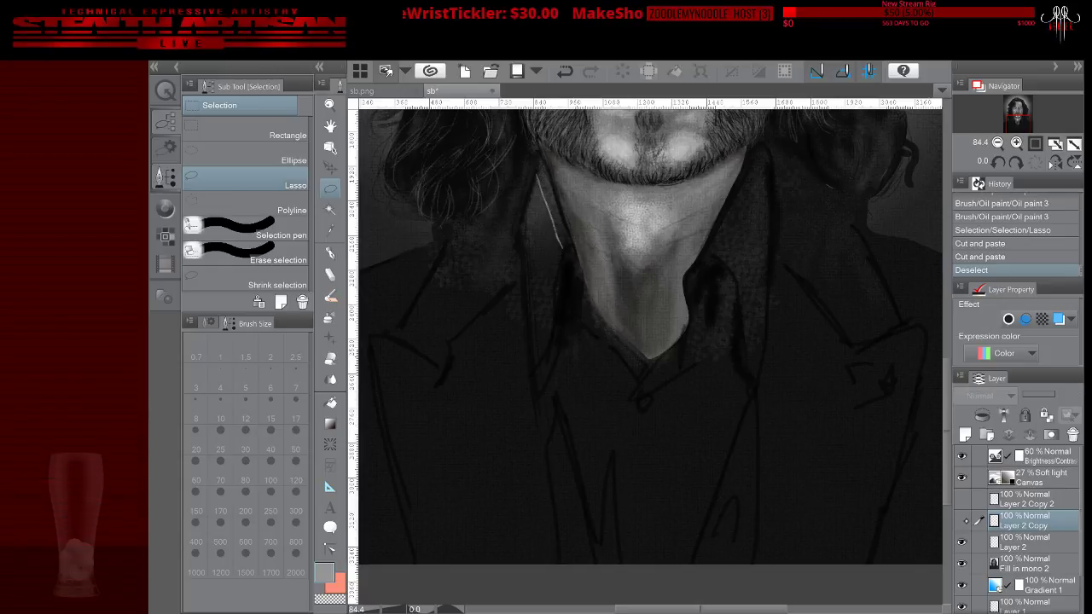
{"action": "left_click", "coordinate": [962, 521]}
{"action": "left_click", "coordinate": [980, 543]}
{"action": "left_click", "coordinate": [962, 543]}
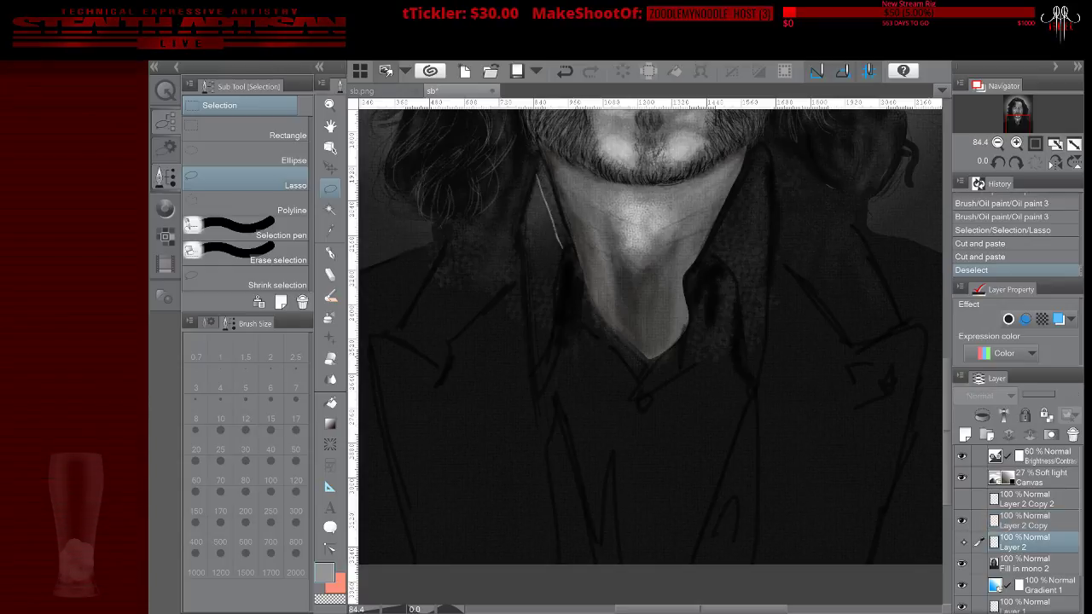
{"action": "left_click", "coordinate": [962, 543]}
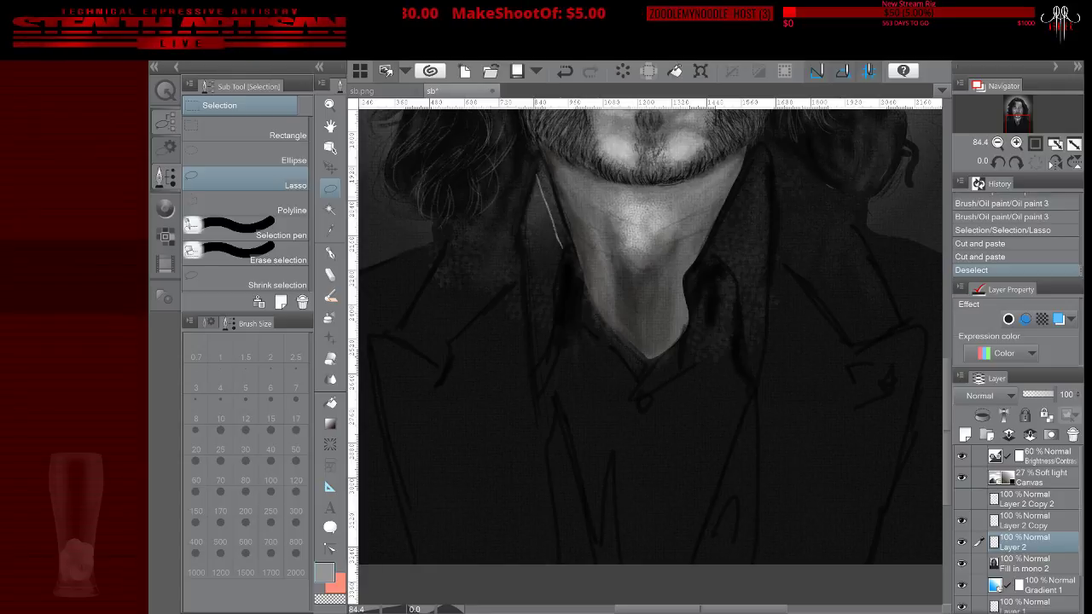
{"action": "left_click_drag", "start_coordinate": [528, 183], "coordinate": [554, 213]}
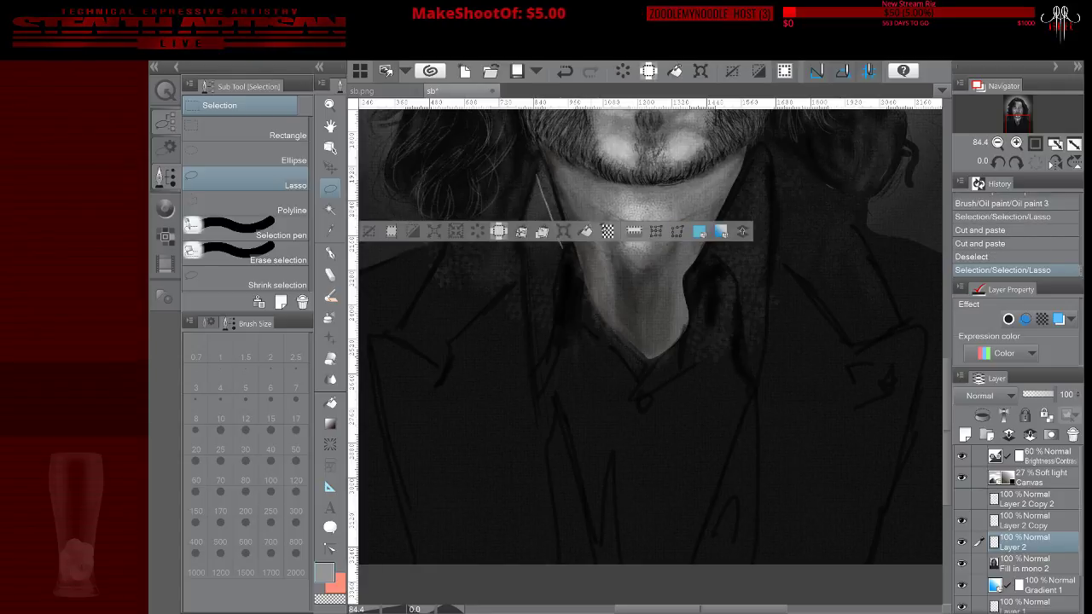
{"action": "left_click", "coordinate": [369, 231]}
{"action": "left_click", "coordinate": [330, 255]}
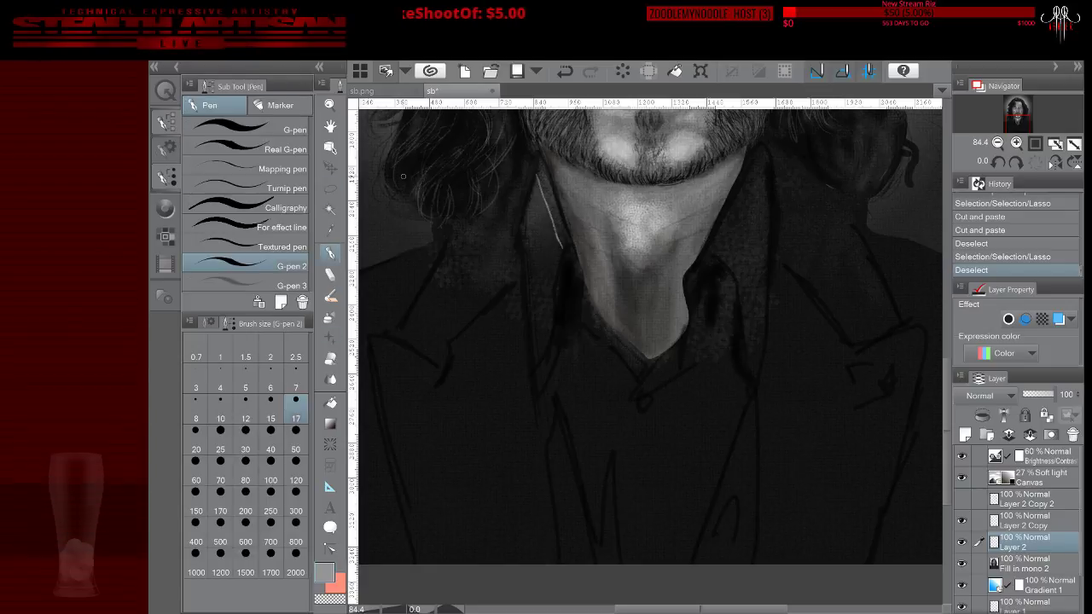
Step: Paint parallel light gray pinstripes across the upper shirt collar on Layer 2 with Oil paint 3 at size 17
{"action": "key", "text": "b"}
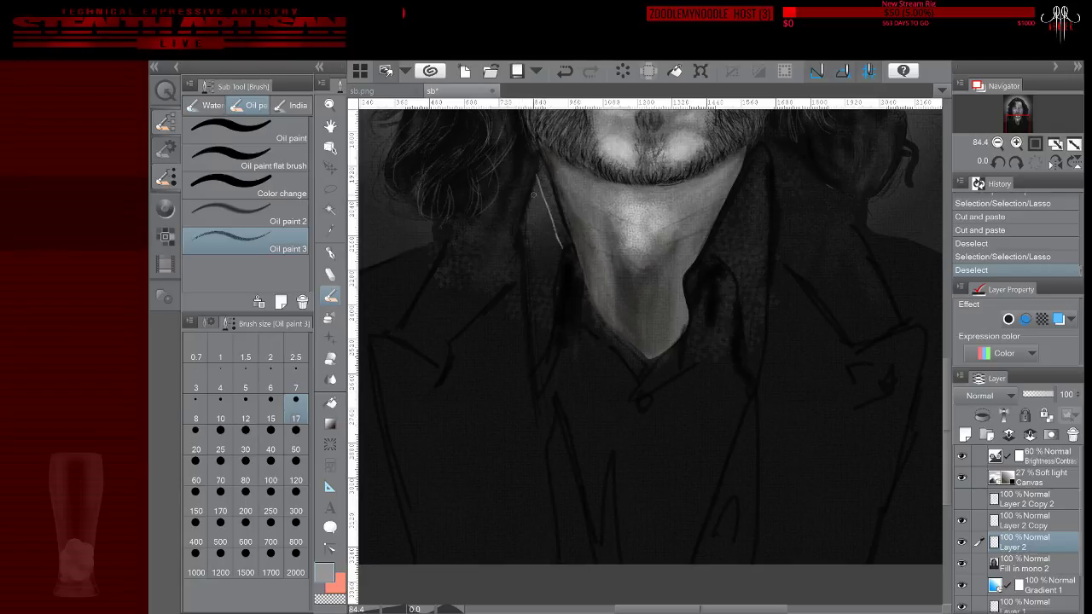
{"action": "left_click_drag", "start_coordinate": [530, 191], "coordinate": [550, 244]}
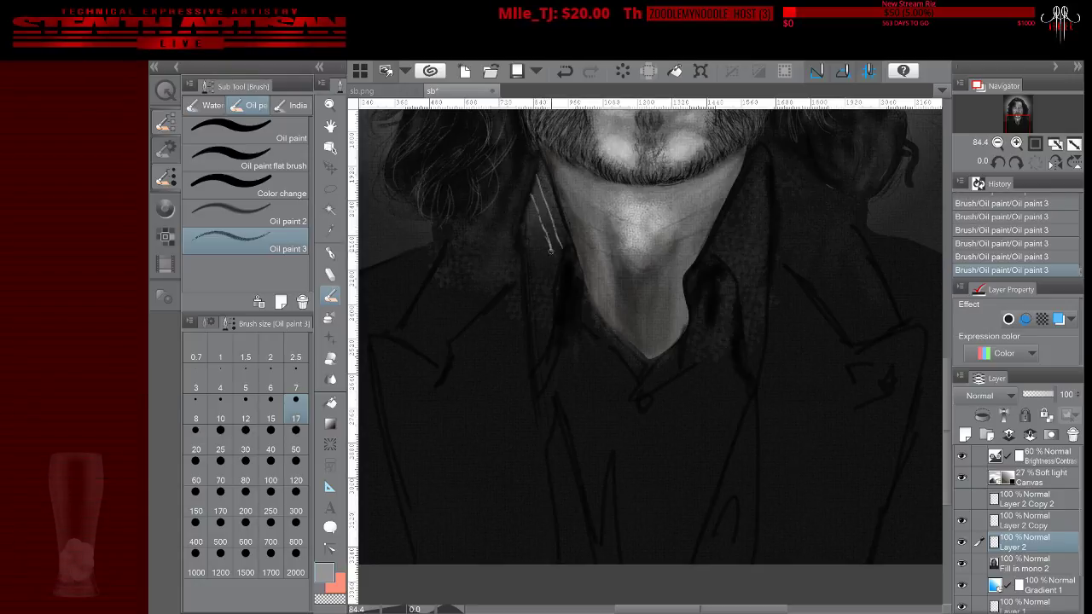
{"action": "left_click_drag", "start_coordinate": [555, 258], "coordinate": [560, 246]}
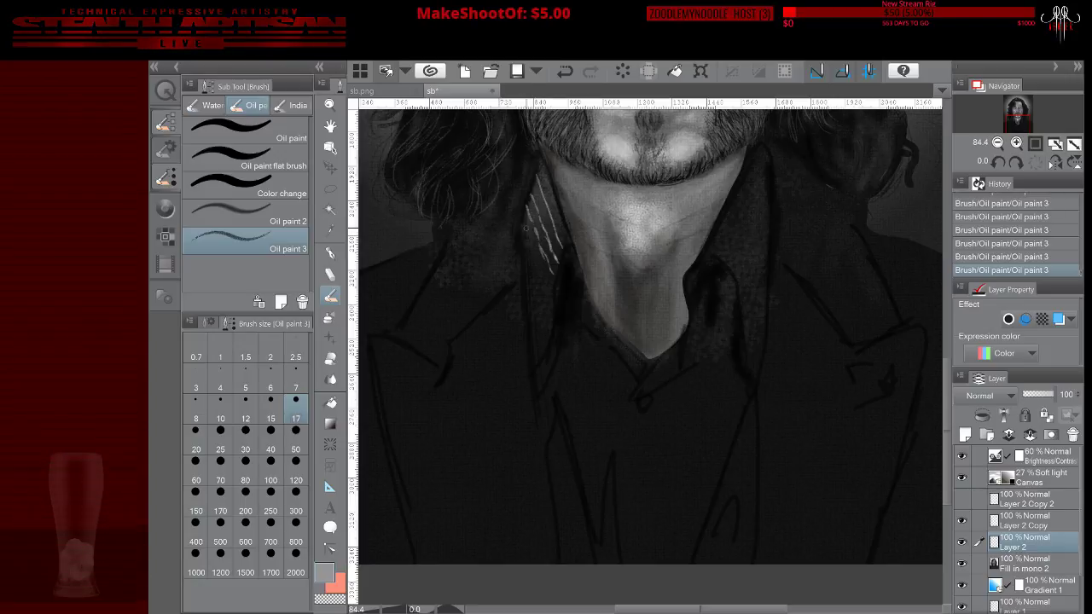
{"action": "left_click_drag", "start_coordinate": [524, 212], "coordinate": [521, 232]}
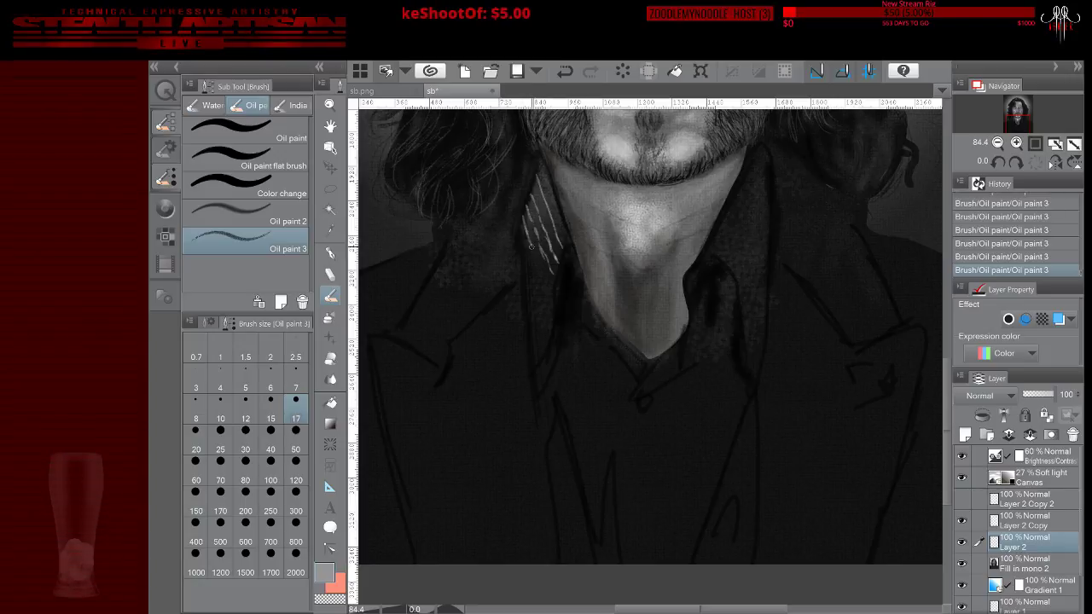
{"action": "left_click_drag", "start_coordinate": [548, 279], "coordinate": [553, 291]}
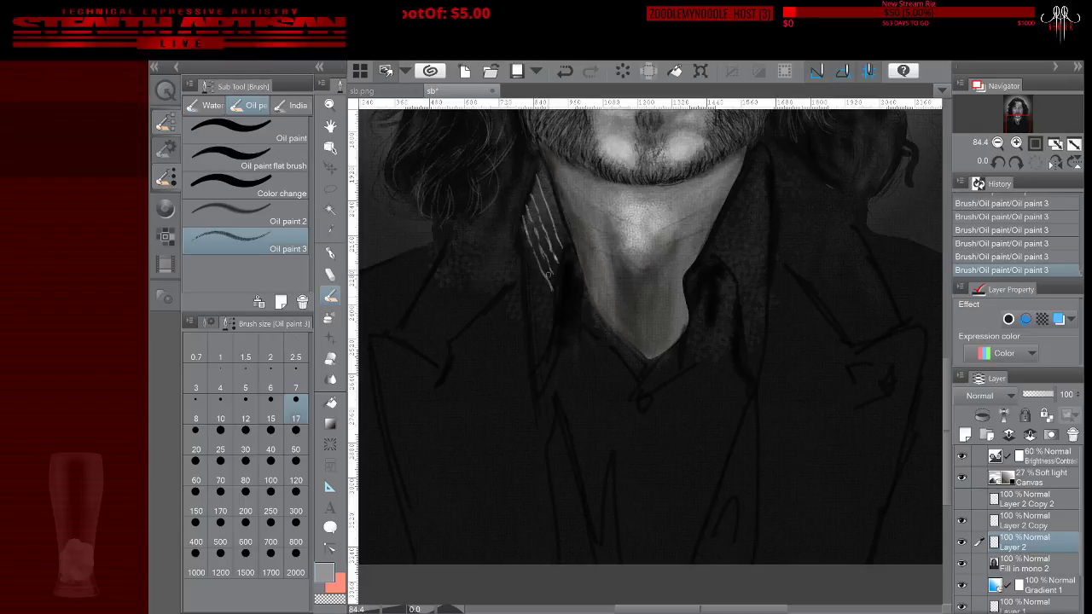
Step: Reduce the Oil paint 3 brush to size 12 and extend the pinstripes down the lower part of the same collar
{"action": "key", "text": "bracketleft"}
{"action": "key", "text": "bracketleft"}
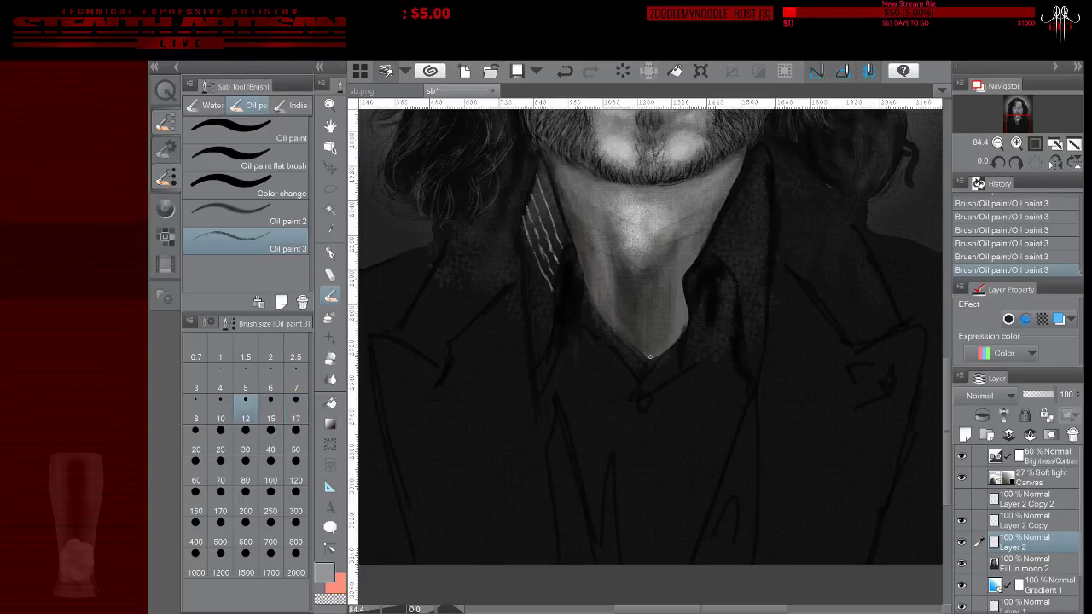
{"action": "mouse_move", "coordinate": [527, 247]}
{"action": "left_mouse_down"}
{"action": "mouse_move", "coordinate": [553, 312]}
{"action": "mouse_move", "coordinate": [522, 234]}
{"action": "mouse_move", "coordinate": [551, 287]}
{"action": "mouse_move", "coordinate": [541, 287]}
{"action": "mouse_move", "coordinate": [551, 314]}
{"action": "left_mouse_up"}
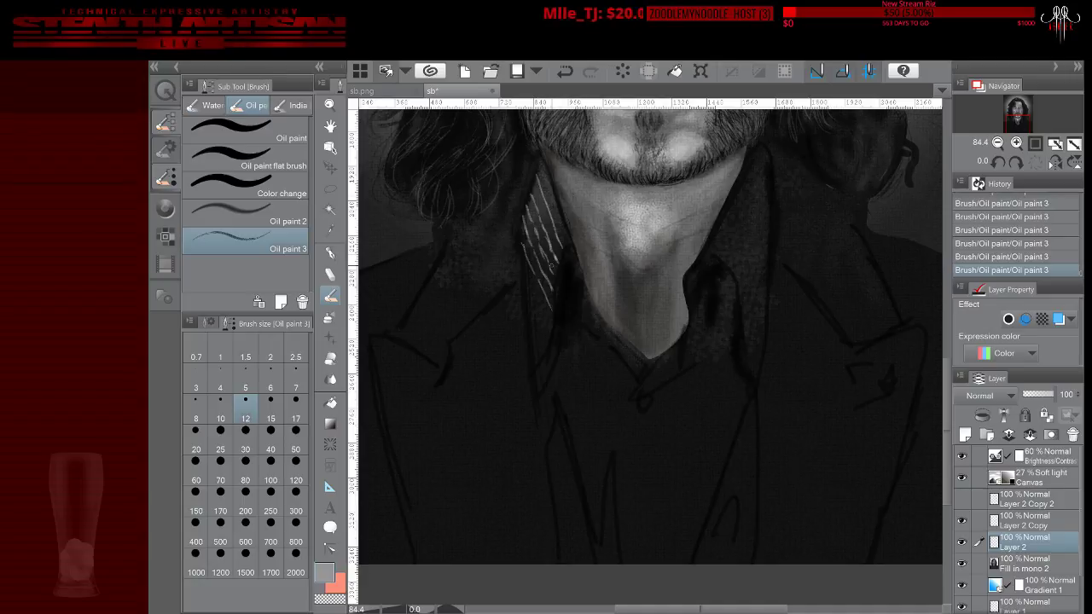
{"action": "left_click_drag", "start_coordinate": [535, 277], "coordinate": [541, 296]}
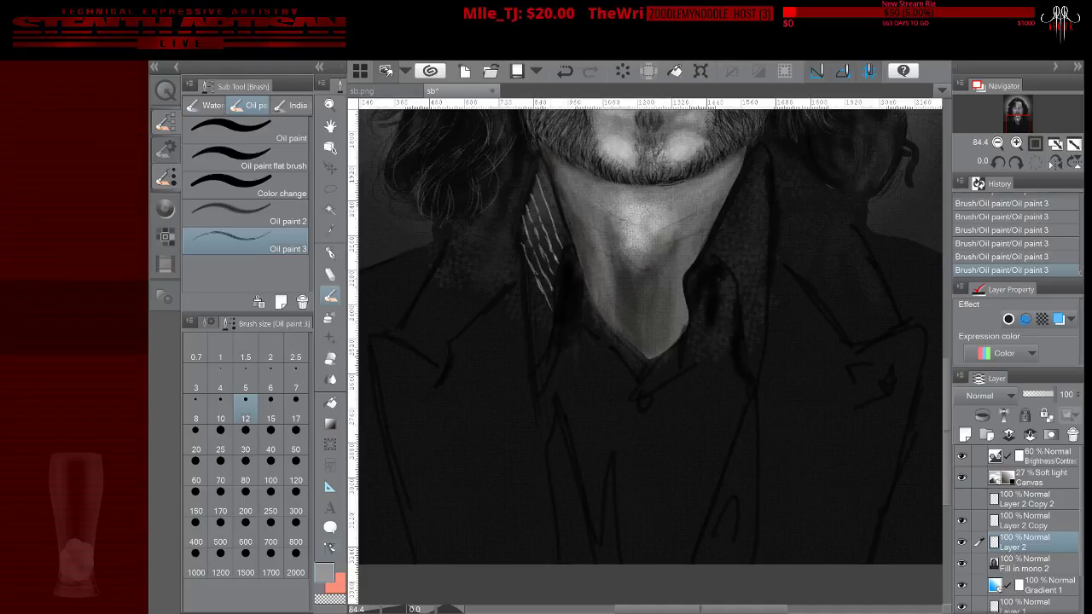
Step: Thin and clean up the collar pinstripes with the Hard eraser at size 17
{"action": "left_click", "coordinate": [330, 359]}
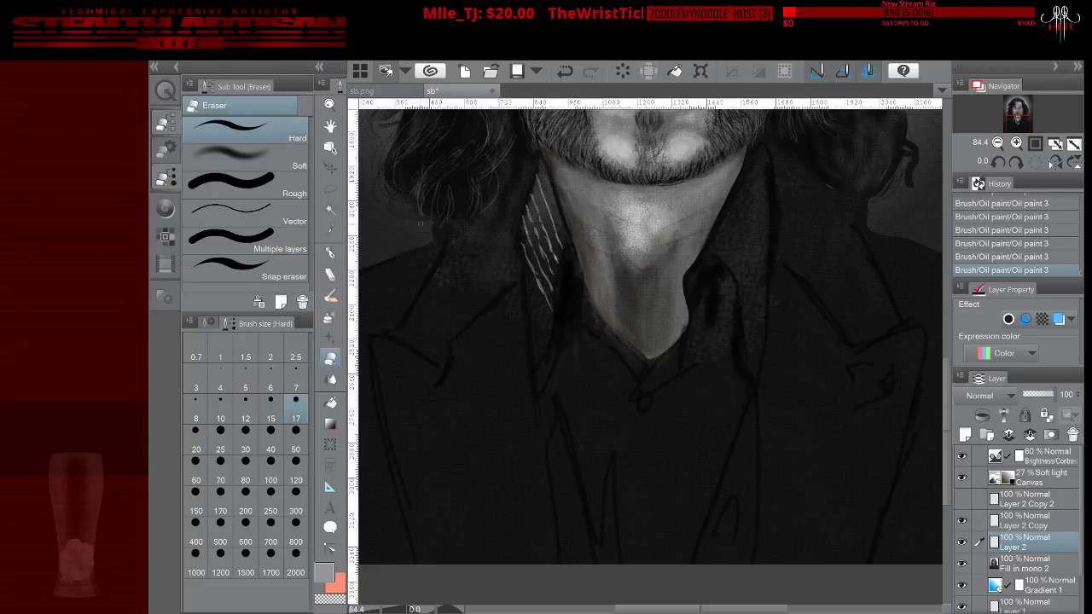
{"action": "mouse_move", "coordinate": [536, 266]}
{"action": "left_mouse_down"}
{"action": "mouse_move", "coordinate": [544, 298]}
{"action": "mouse_move", "coordinate": [538, 277]}
{"action": "left_mouse_up"}
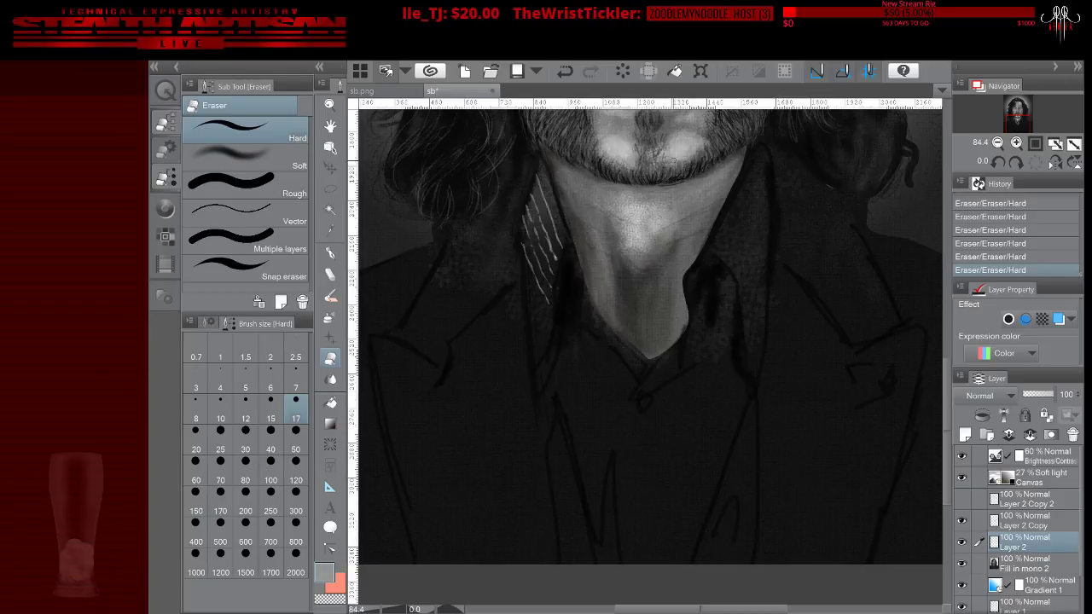
Step: Compare the collar with the sb.png reference and refine its pinstripes with further gray Oil paint 3 strokes at size 12
{"action": "left_click", "coordinate": [401, 93]}
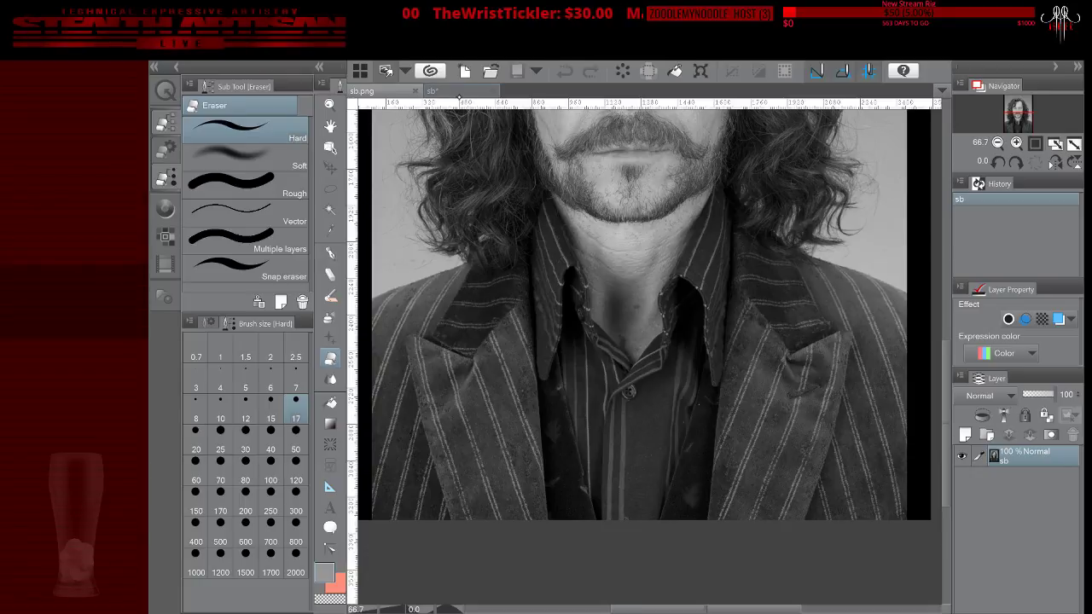
{"action": "left_click", "coordinate": [460, 94]}
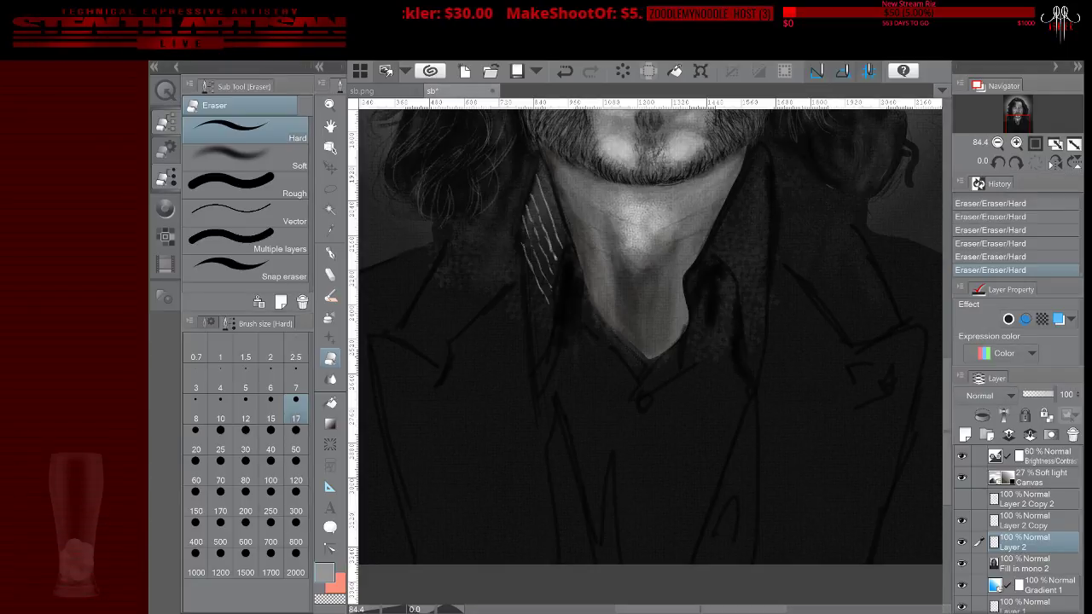
{"action": "key", "text": "ctrl+Tab"}
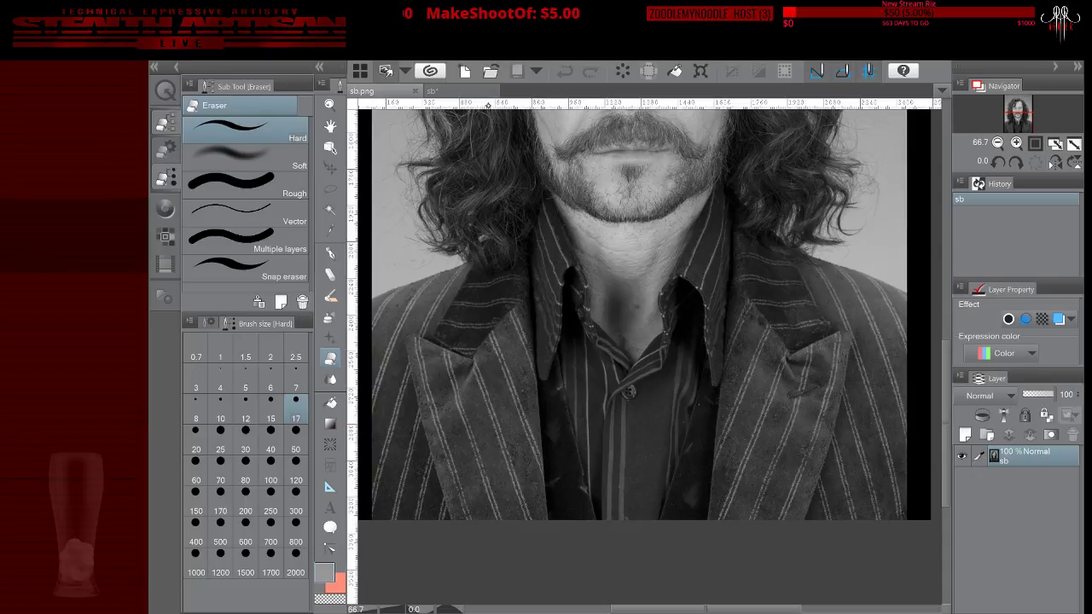
{"action": "key", "text": "ctrl+Tab"}
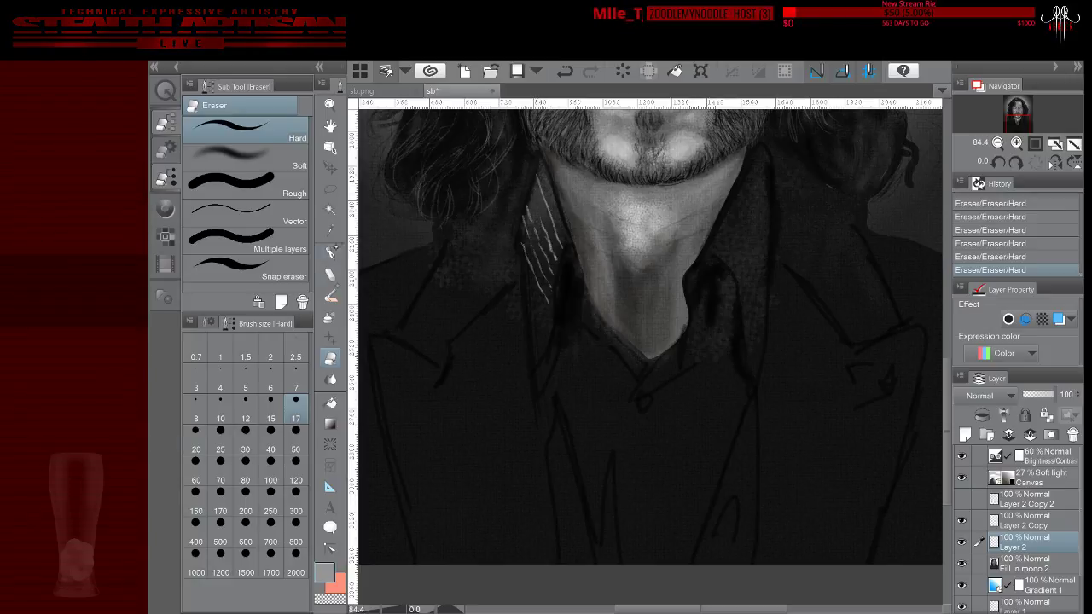
{"action": "key", "text": "b"}
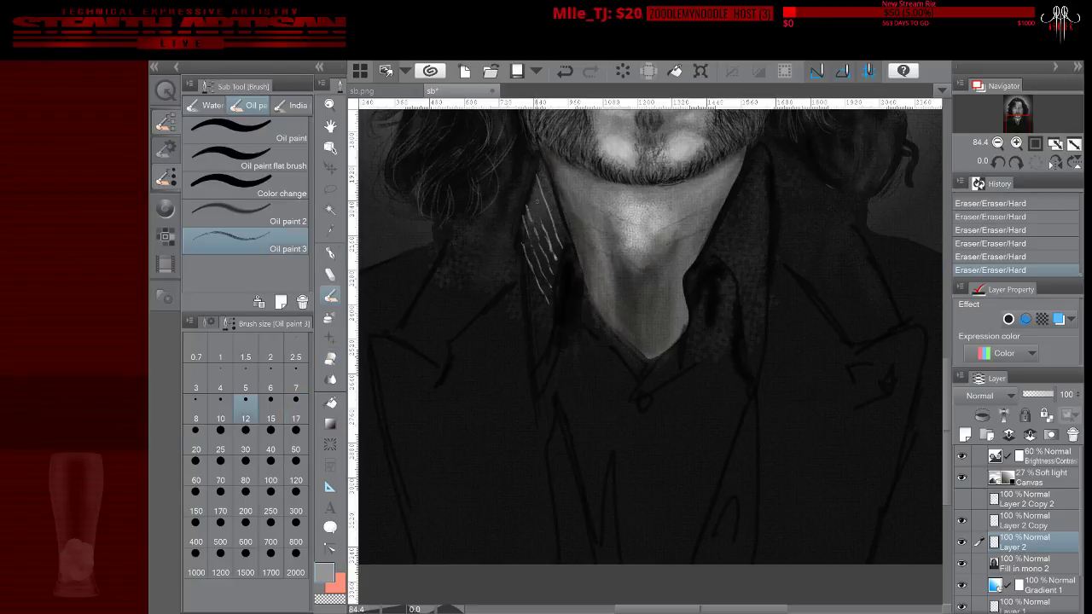
{"action": "mouse_move", "coordinate": [531, 200]}
{"action": "left_mouse_down"}
{"action": "mouse_move", "coordinate": [556, 273]}
{"action": "mouse_move", "coordinate": [542, 290]}
{"action": "left_mouse_up"}
{"action": "left_click_drag", "start_coordinate": [544, 224], "coordinate": [560, 256]}
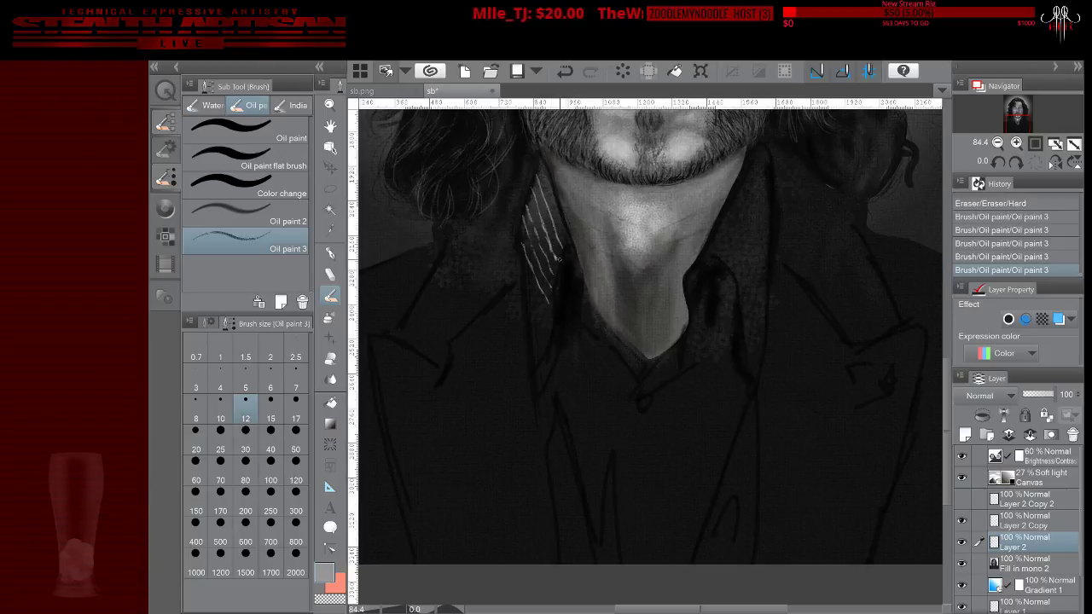
{"action": "left_click_drag", "start_coordinate": [554, 260], "coordinate": [559, 253]}
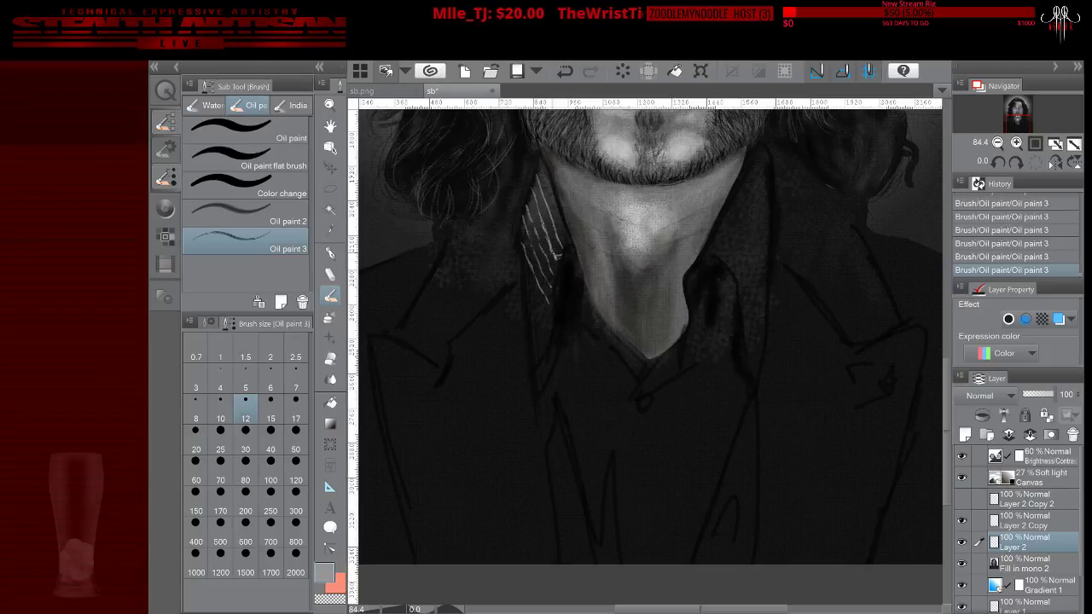